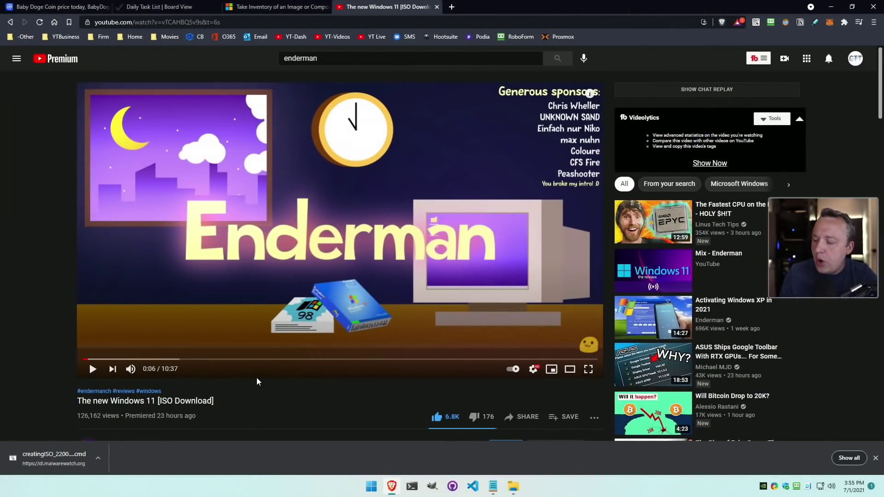
- Scroll to the expanded video description with the Windows 11 ISO link and creatingISO script
scroll(256, 377, down, 5)
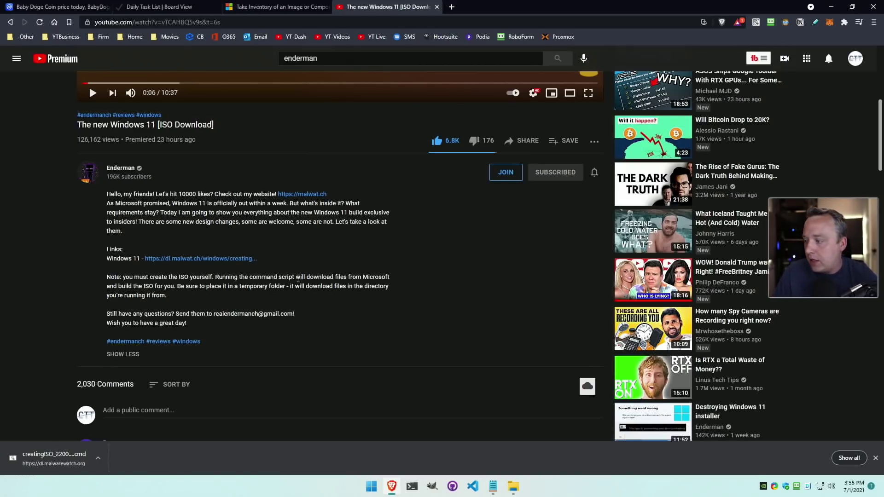
- Show the downloaded creatingISO script in the Downloads folder and open it in Notepad
click(98, 458)
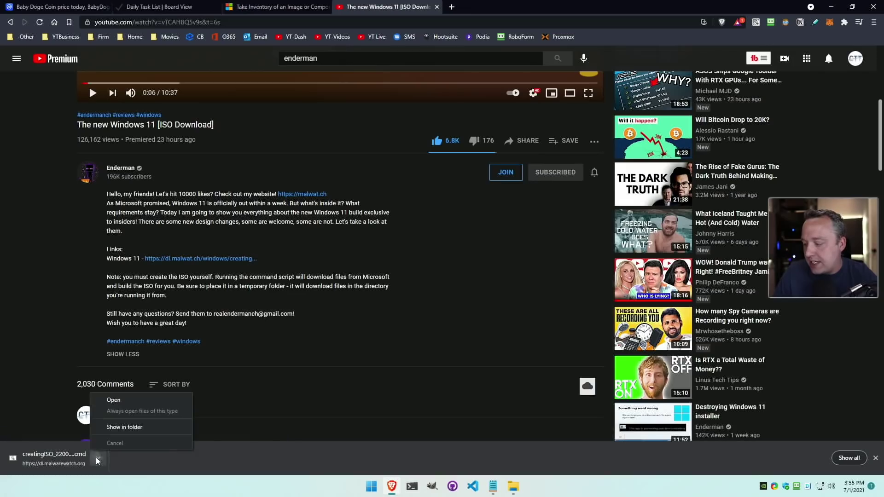
click(123, 430)
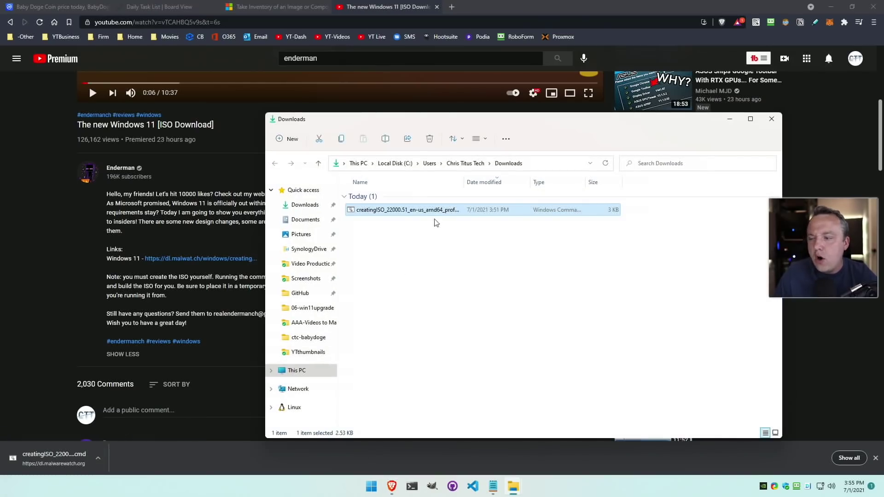
right_click(412, 211)
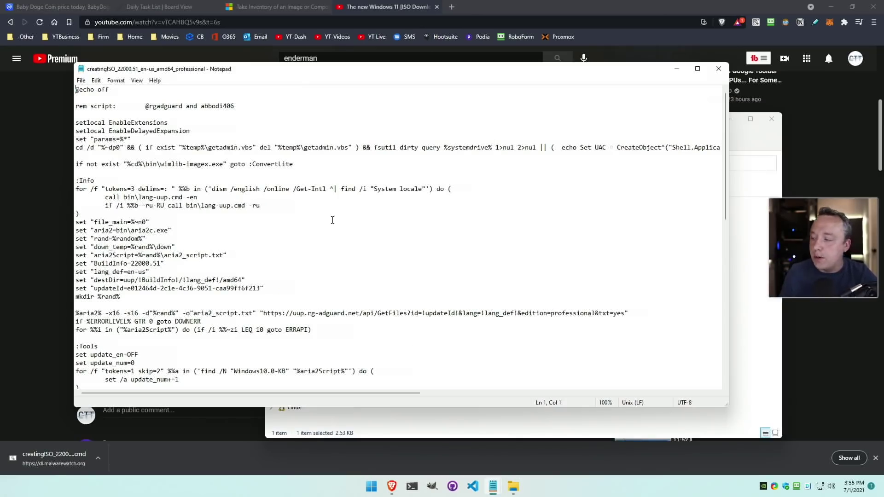
- Highlight the uup.rg-adguard.net source and aria2_script.txt output in the script, then close Notepad
scroll(357, 213, down, 1)
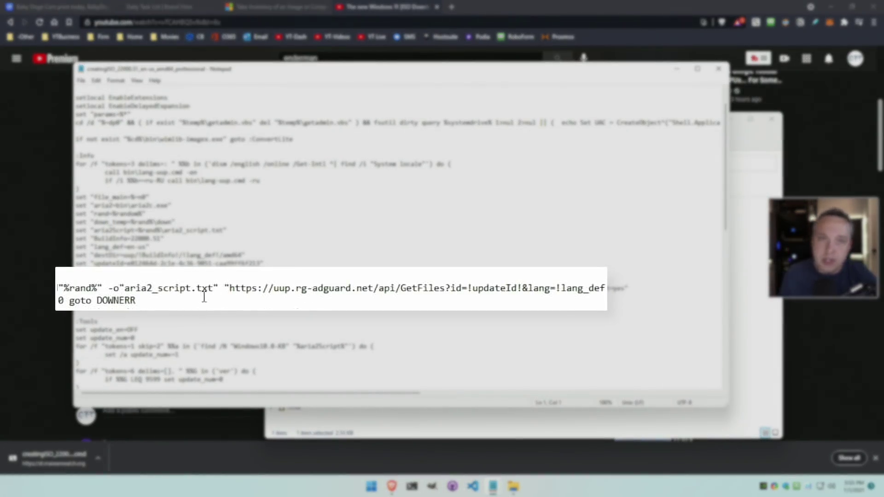
drag(291, 288, 380, 288)
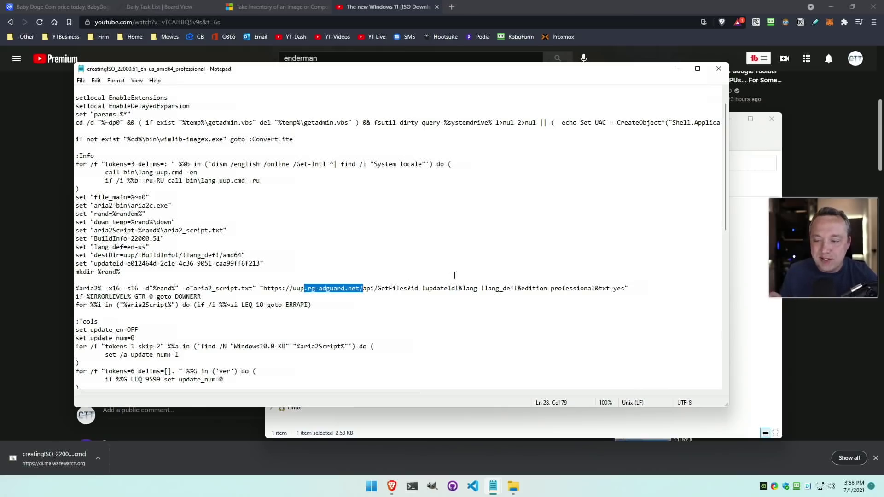
click(194, 288)
drag(194, 288, 254, 288)
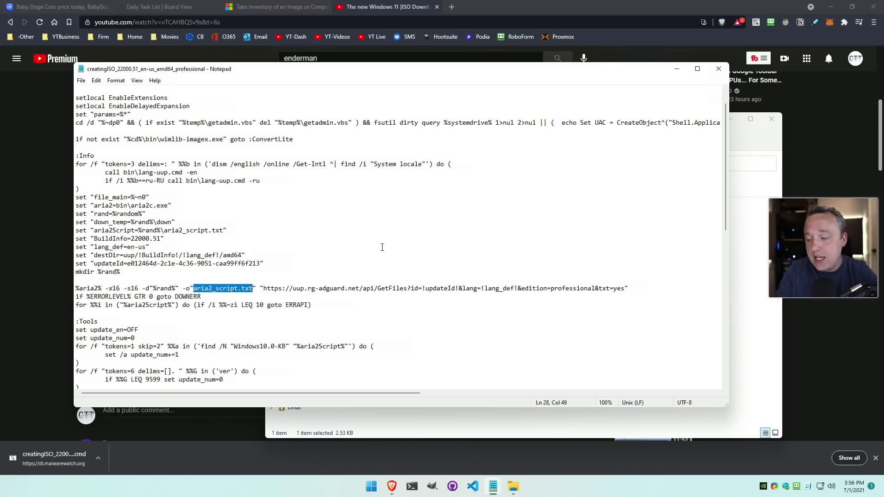
click(718, 69)
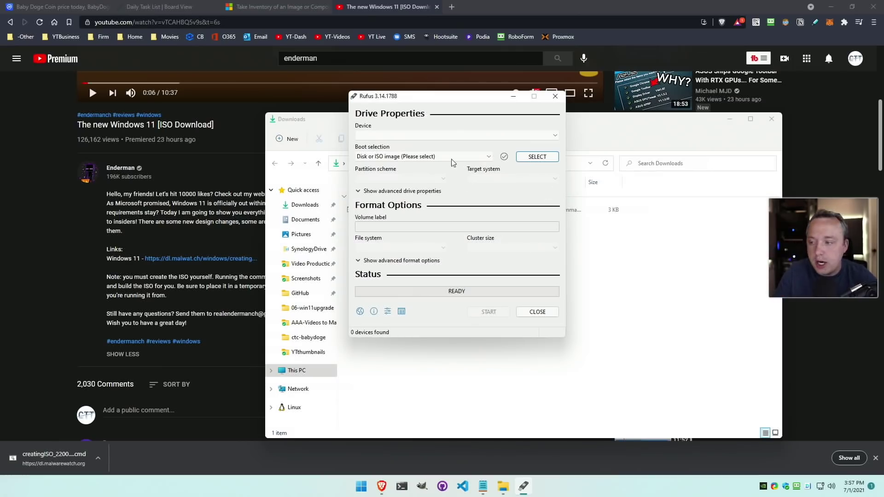
click(398, 137)
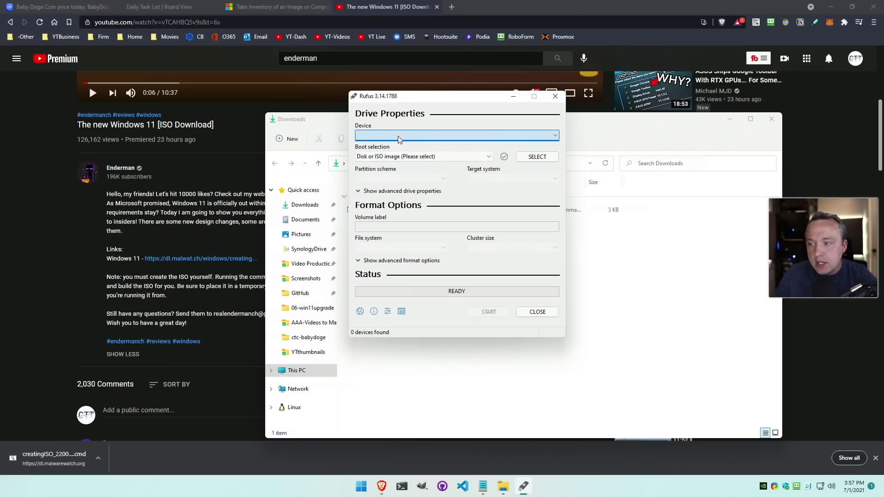
click(535, 157)
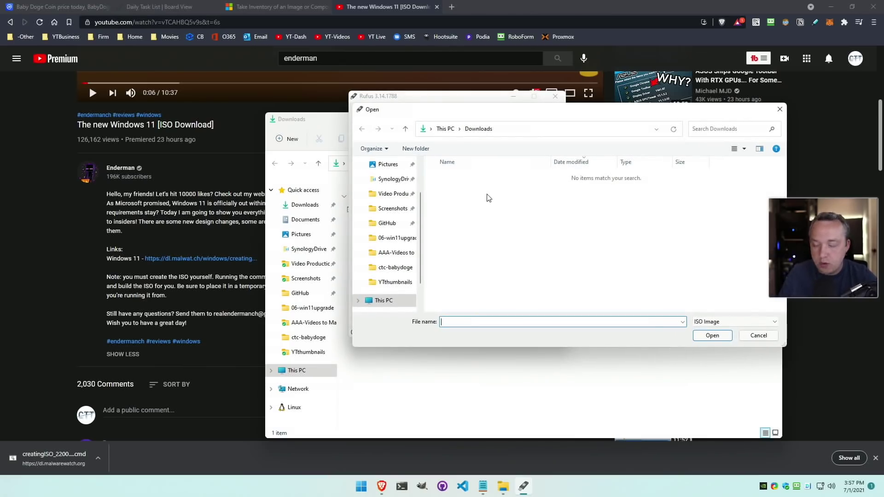
click(755, 336)
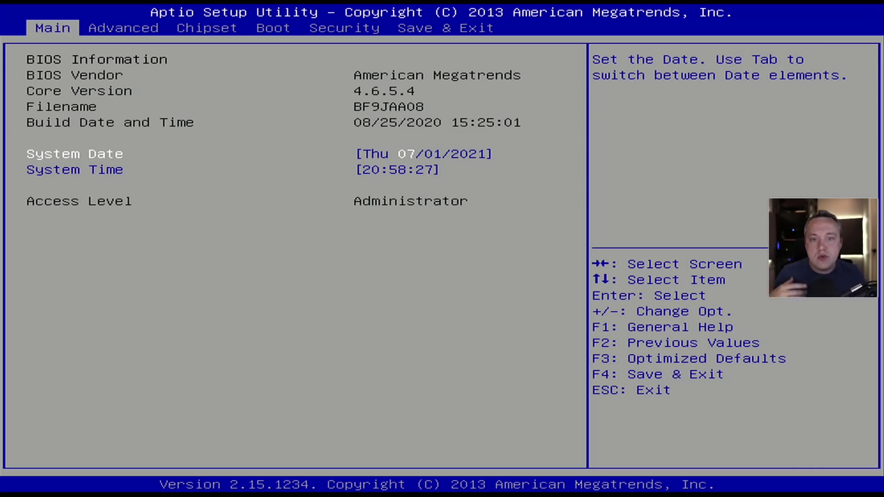
- Browse the Advanced and Chipset tabs, then move to Save & Exit's UEFI: SMI USB DISK 1100 override
key(Right)
key(Right)
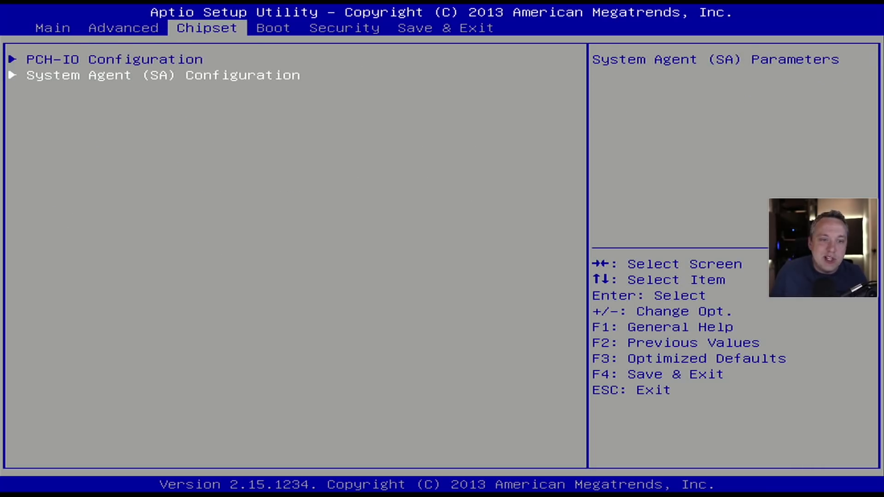
key(Right)
key(Right)
key(Right)
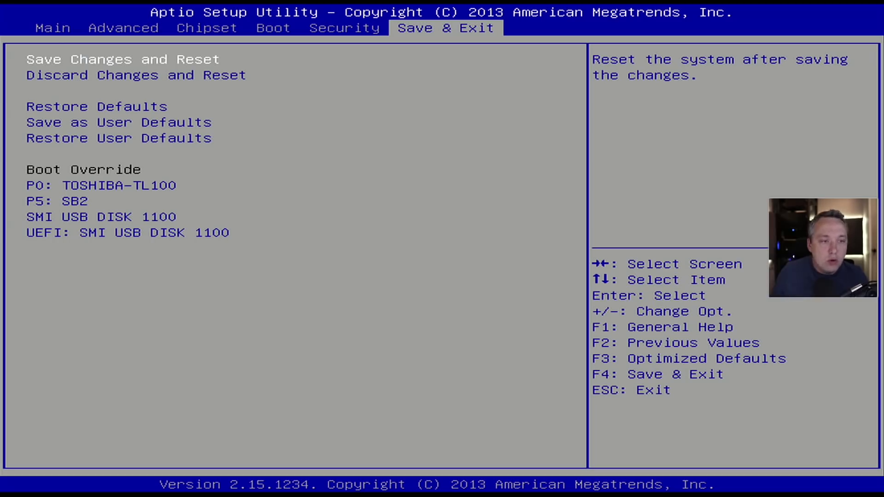
key(Left)
key(Left)
key(Left)
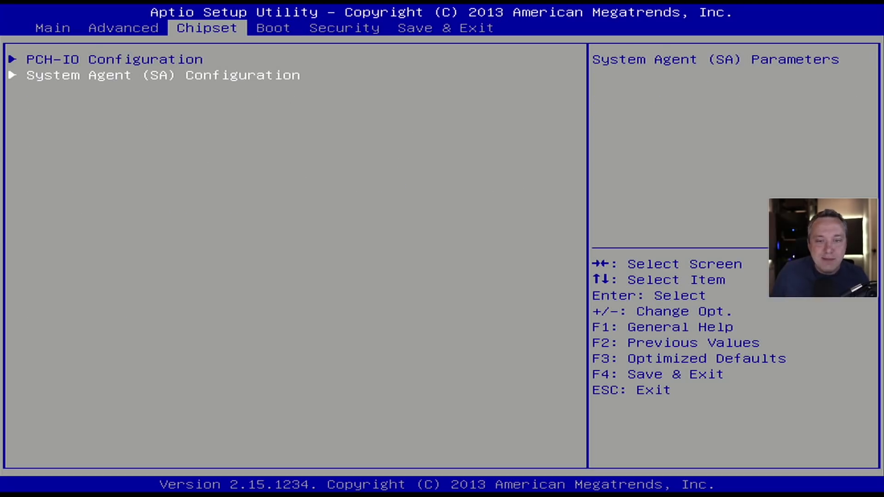
key(Left)
key(Left)
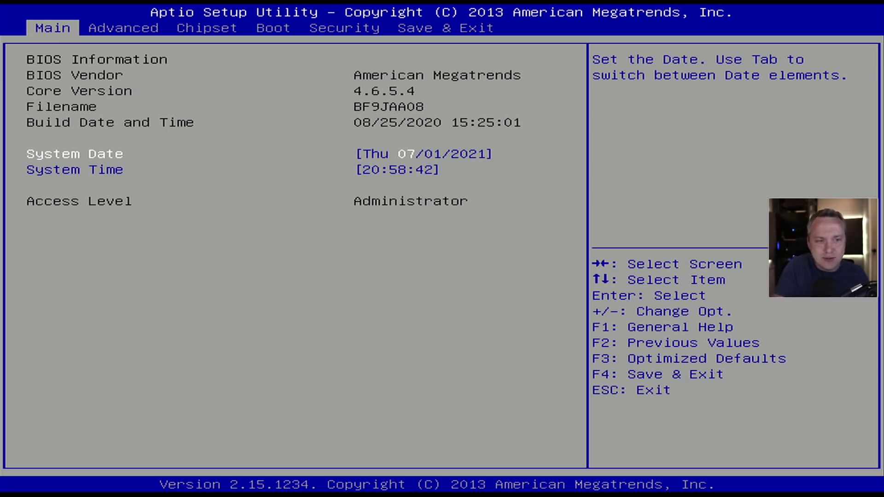
key(Right)
key(Right)
key(Right)
key(Right)
key(Right)
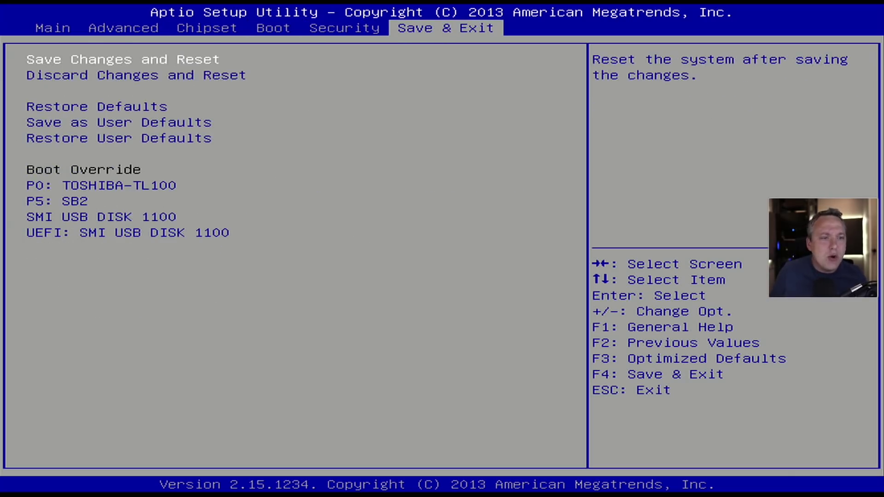
key(Down)
key(Down)
key(Down)
key(Down)
key(Down)
key(Down)
key(Down)
key(Down)
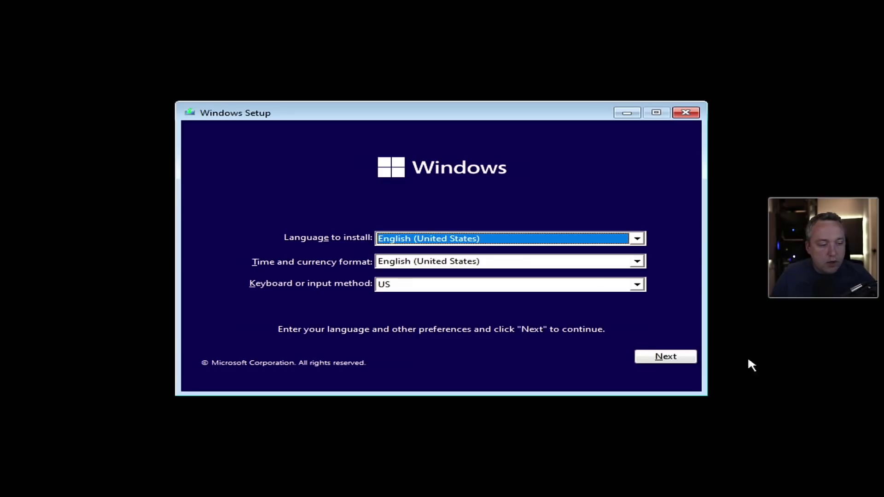
- Keep English (United States), start Install now, and open a command prompt at the unsupported-PC notice
click(684, 361)
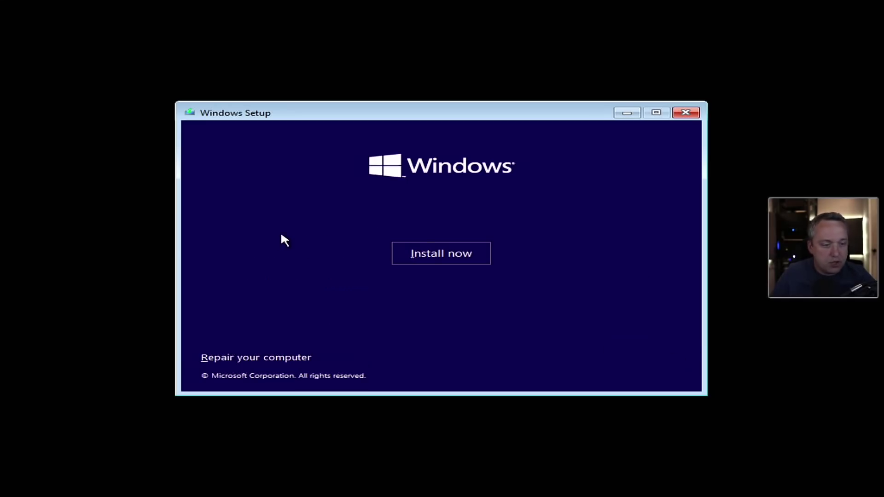
click(439, 248)
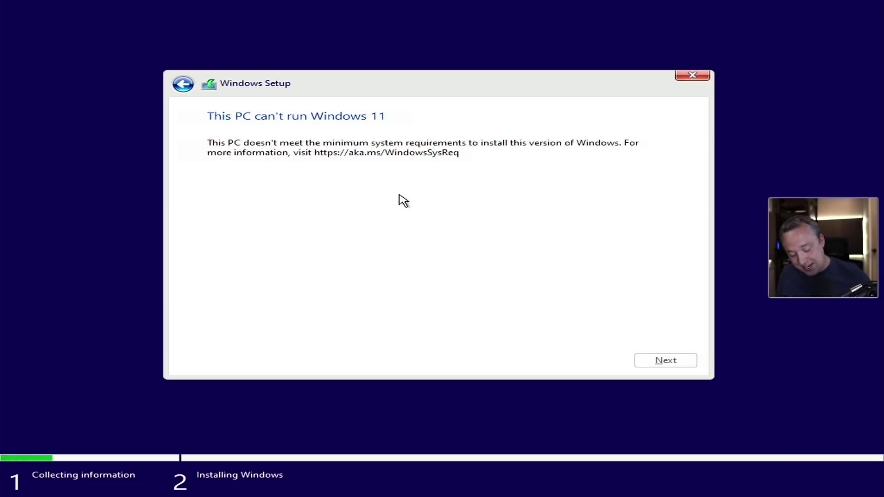
key(shift+F10)
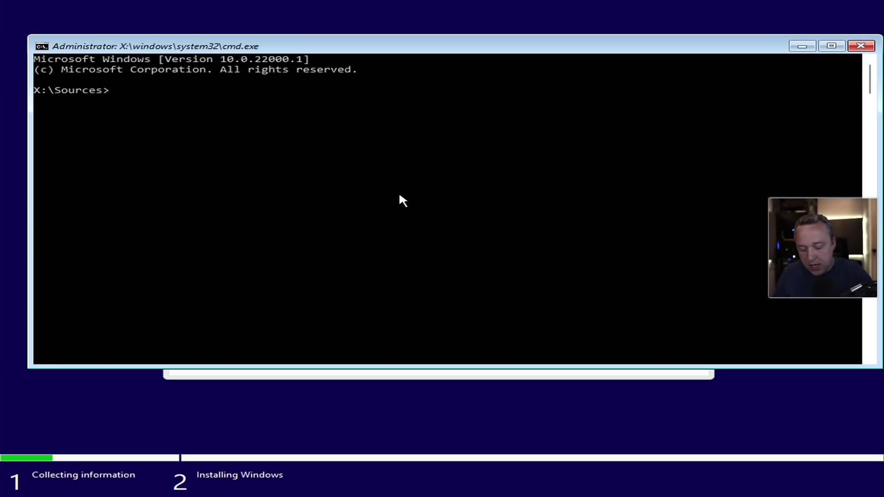
- Start diskpart, list the disks, and check Disk 0's partitions
text(diskpart)
key(Return)
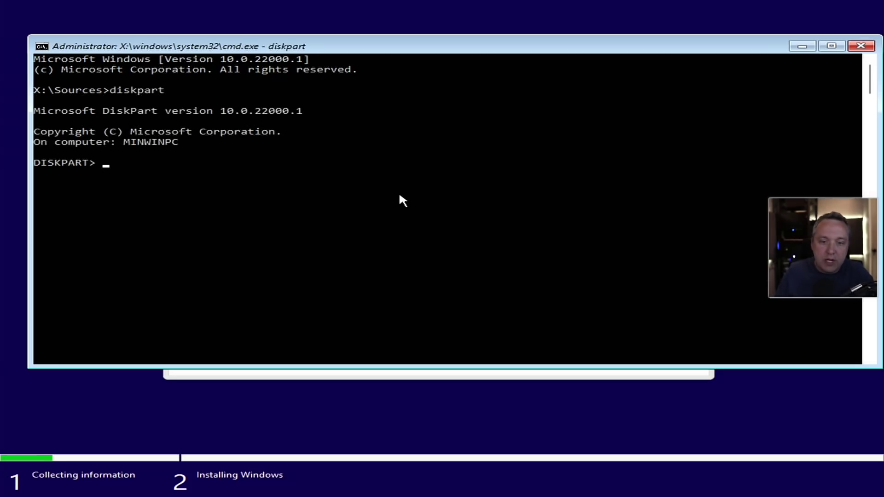
text(list disk)
key(Return)
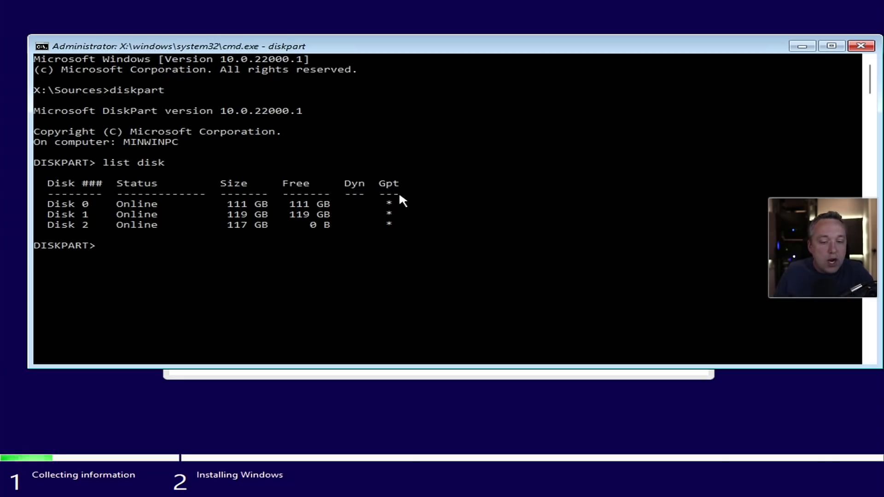
text(selec)
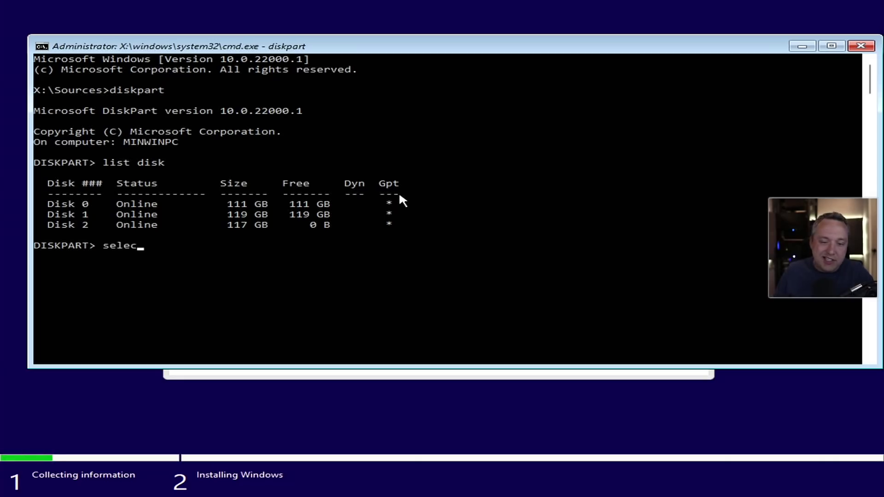
text(t disk )
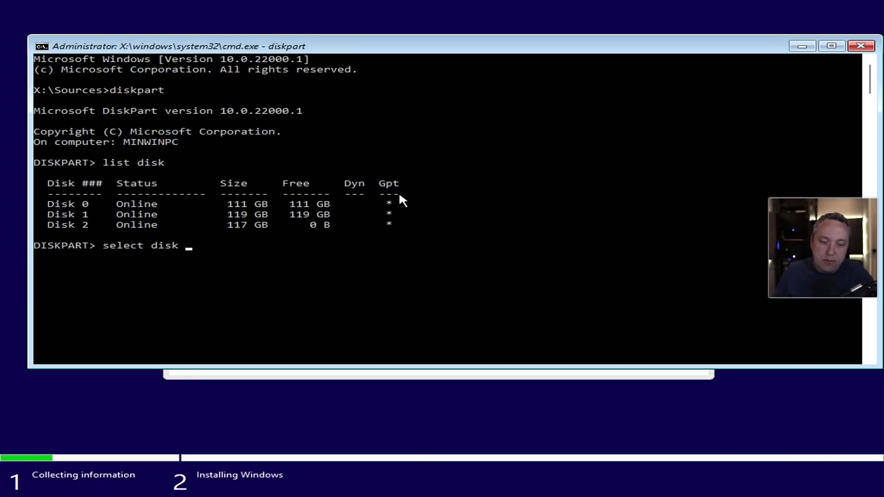
text(0)
key(Return)
text(list par)
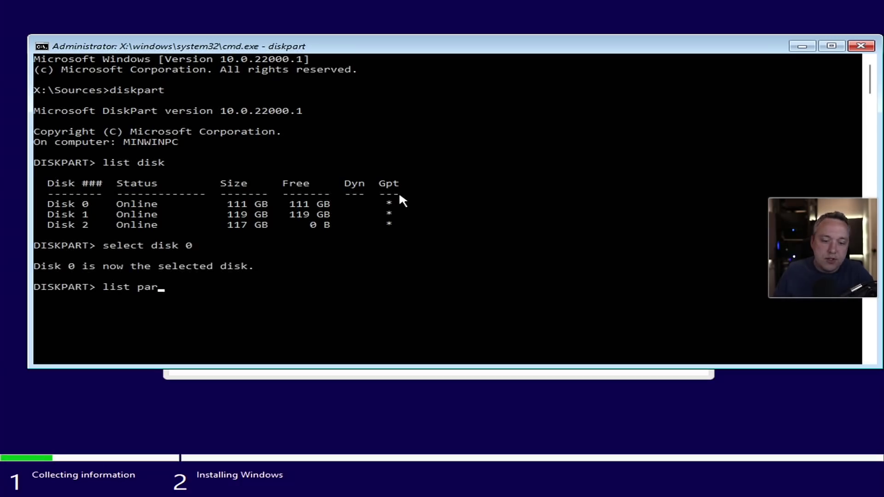
key(Return)
- List the partitions on Disks 1 and 2 and show all volumes with their drive letters
text(se)
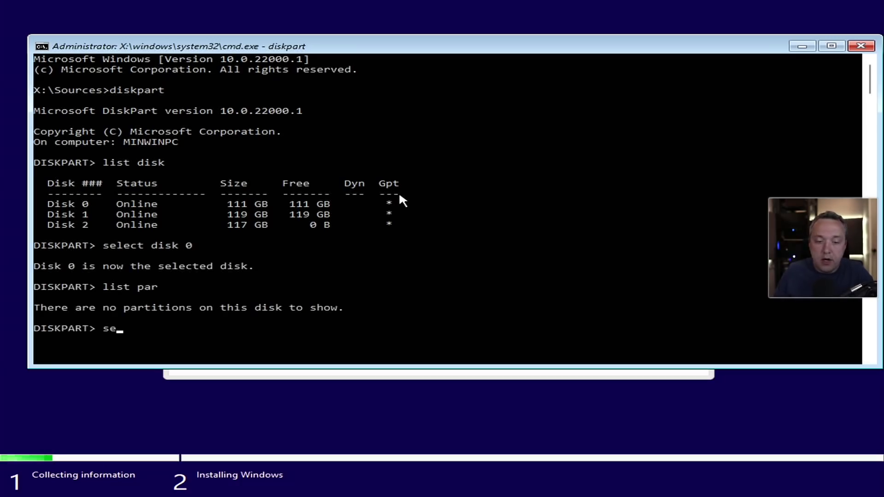
text(lect disk 1)
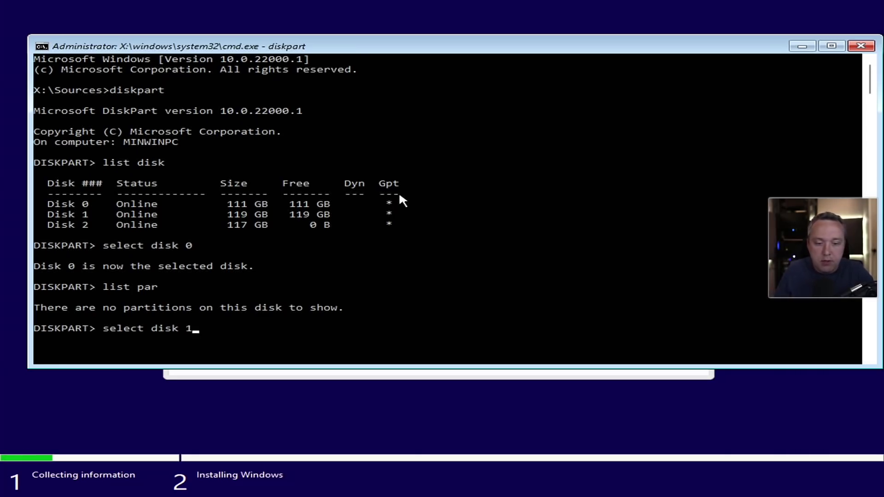
key(Return)
text(list )
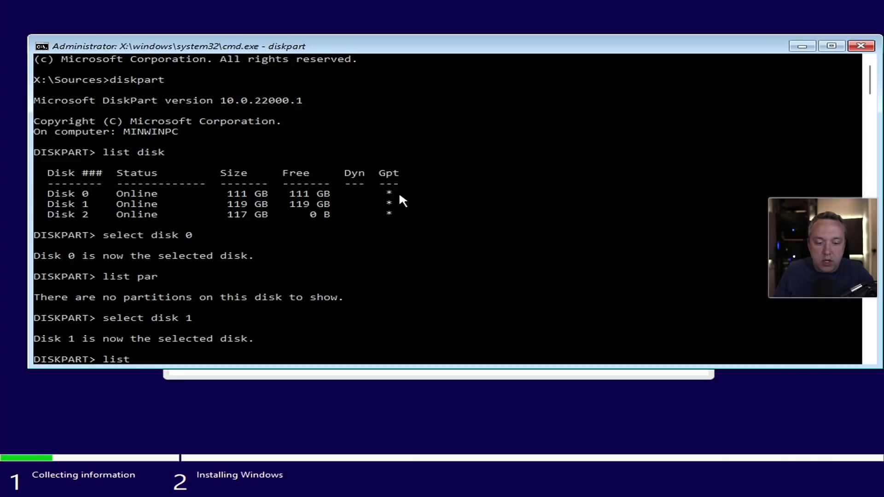
text(par)
key(Return)
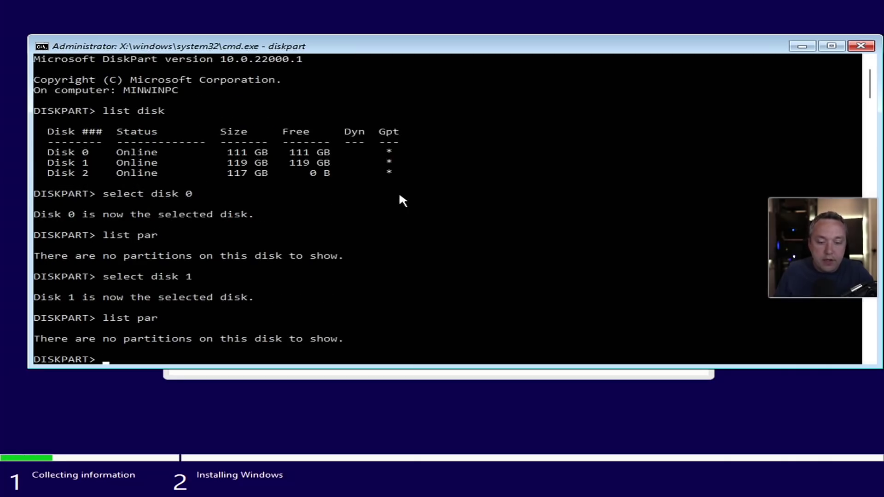
text(select )
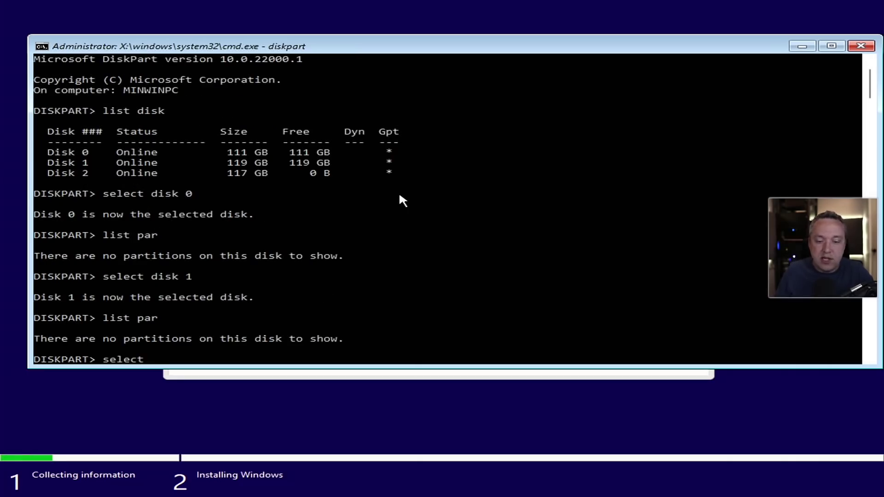
text(disk 2)
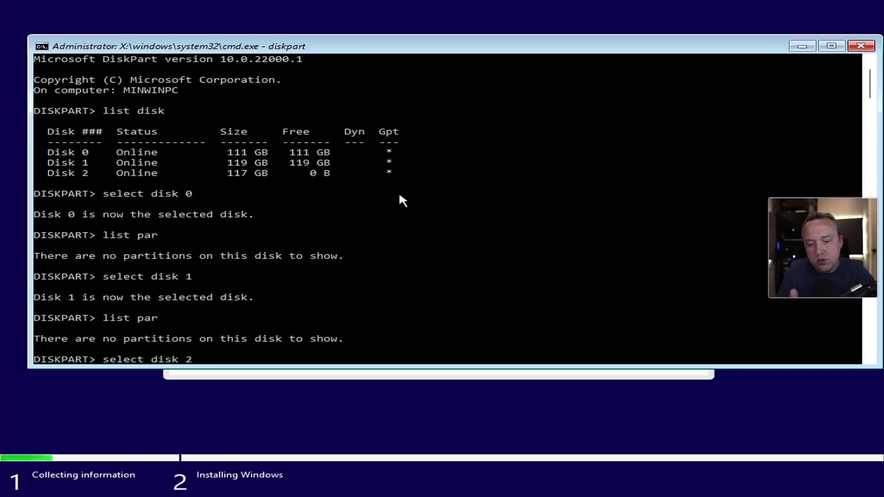
key(Return)
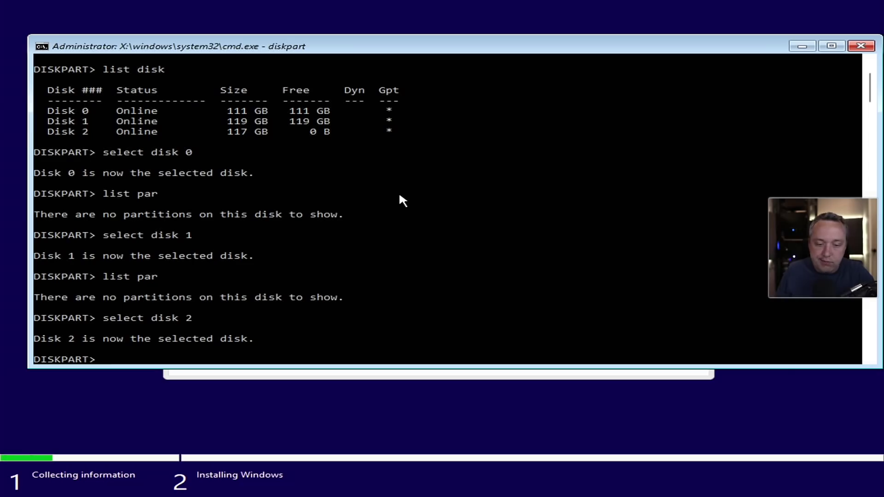
text(list par)
key(Return)
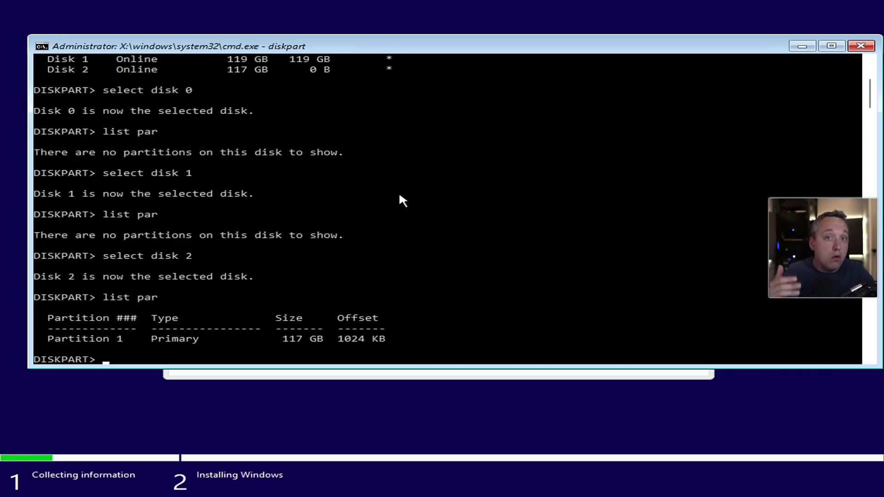
text(list)
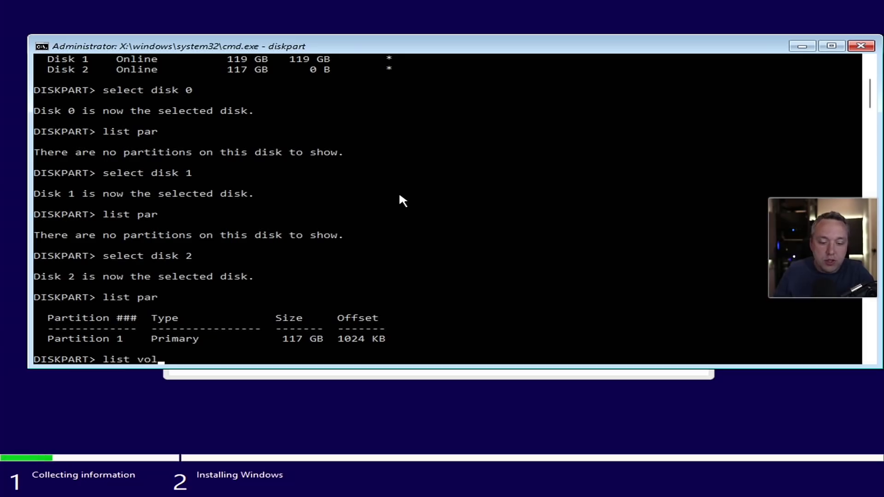
text( vol)
key(Return)
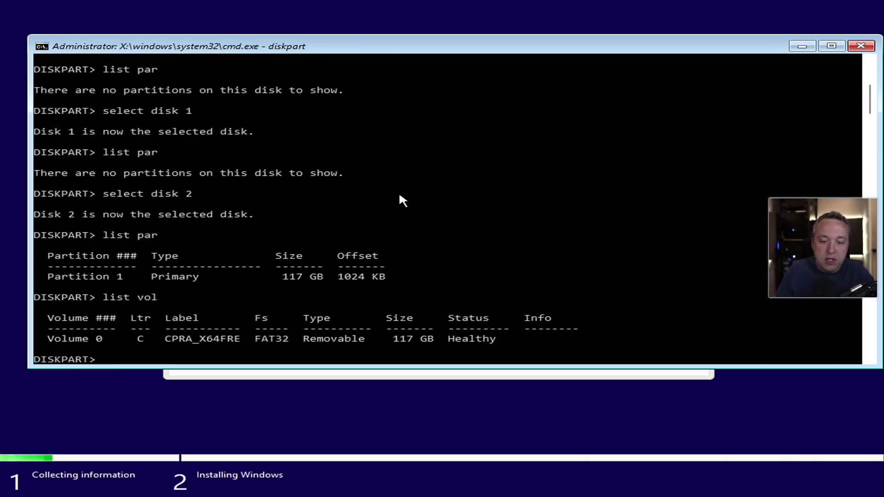
- Reselect Disk 0, confirm it in the disk table, and attempt conv gpt, which reports not MBR
key(BackSpace)
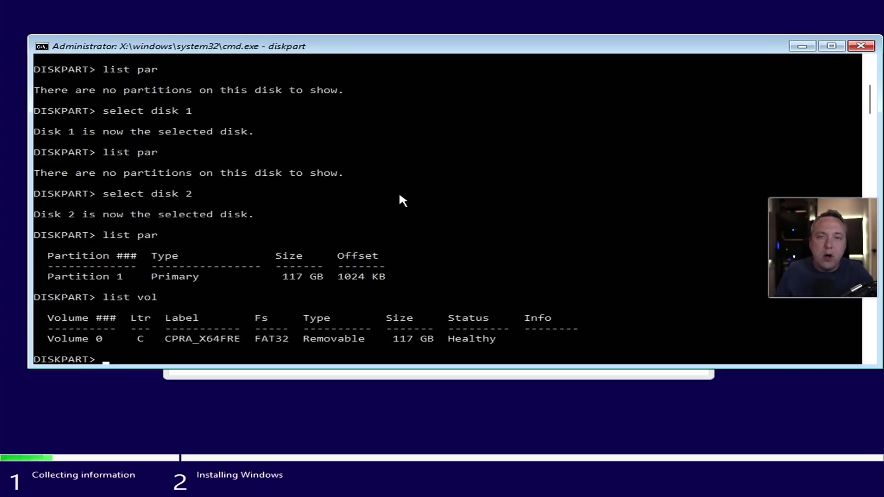
text(selec)
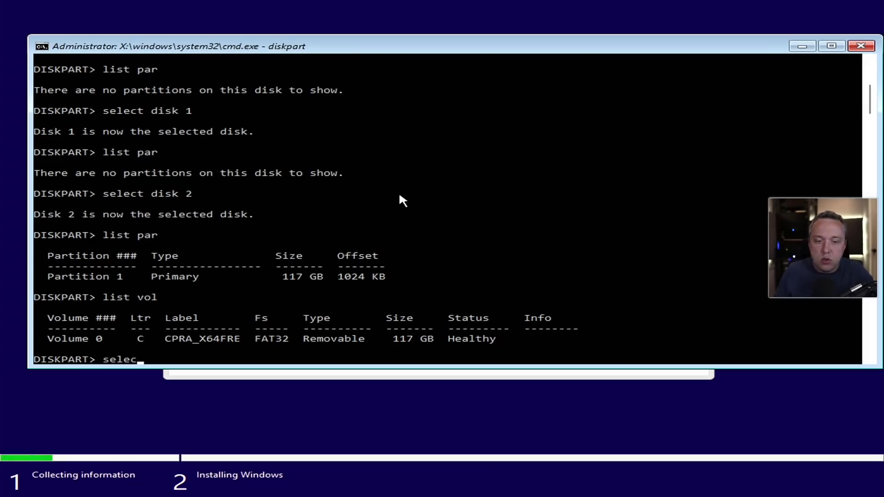
text(t disk 0)
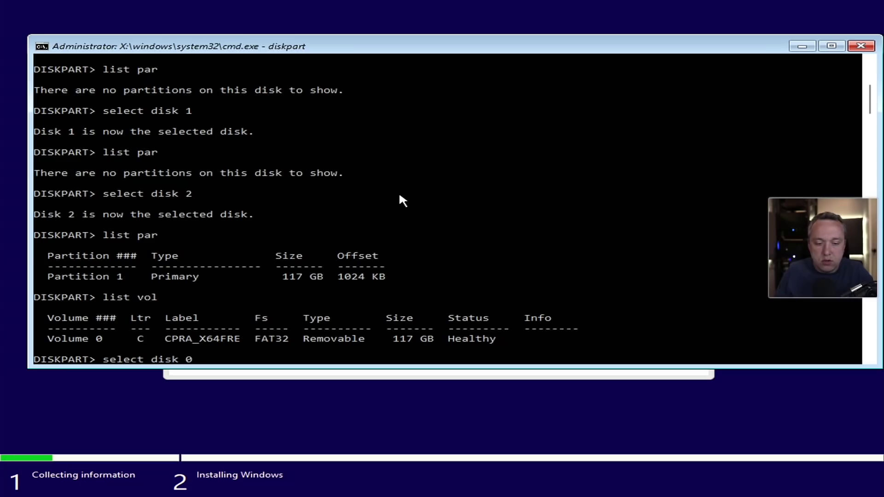
key(Return)
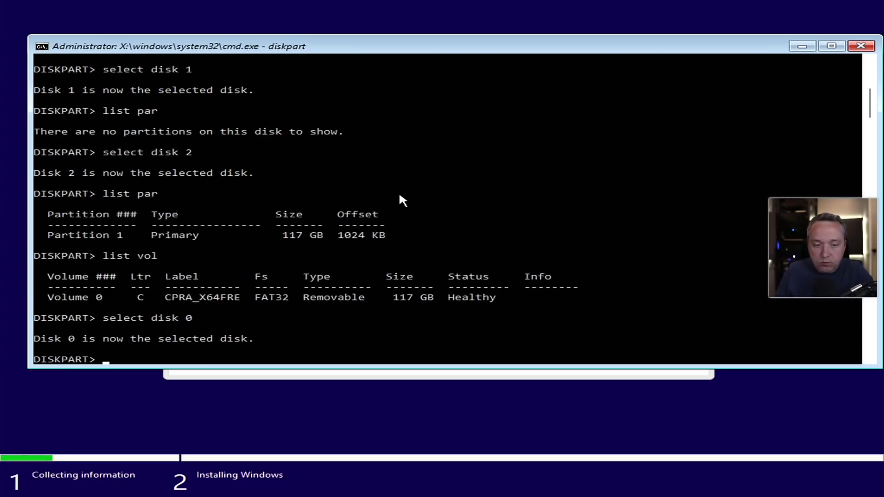
text(list disk)
key(Return)
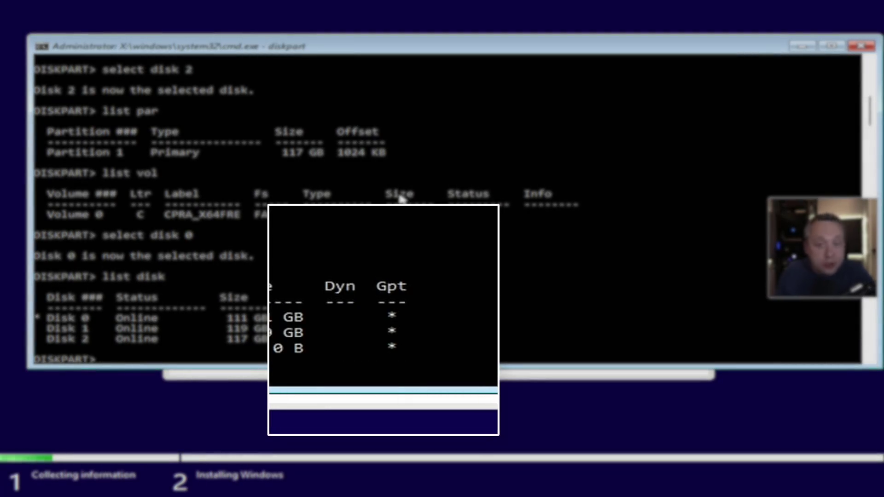
text(conv)
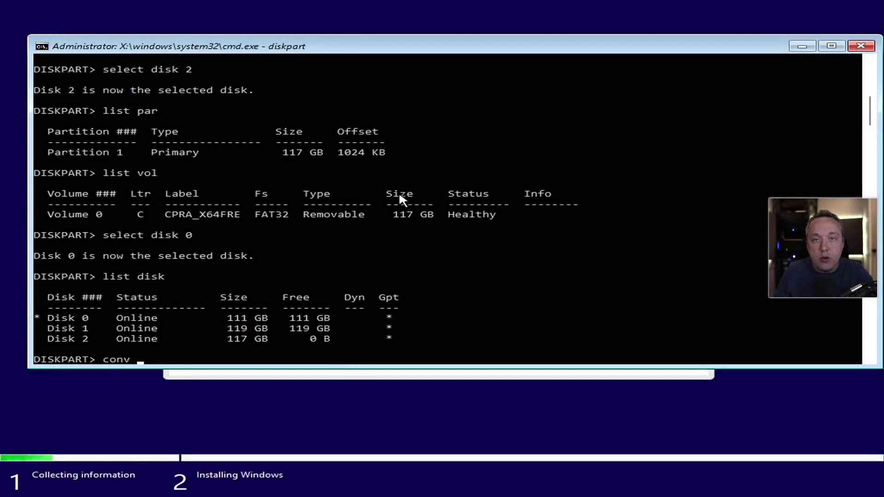
text( gpt)
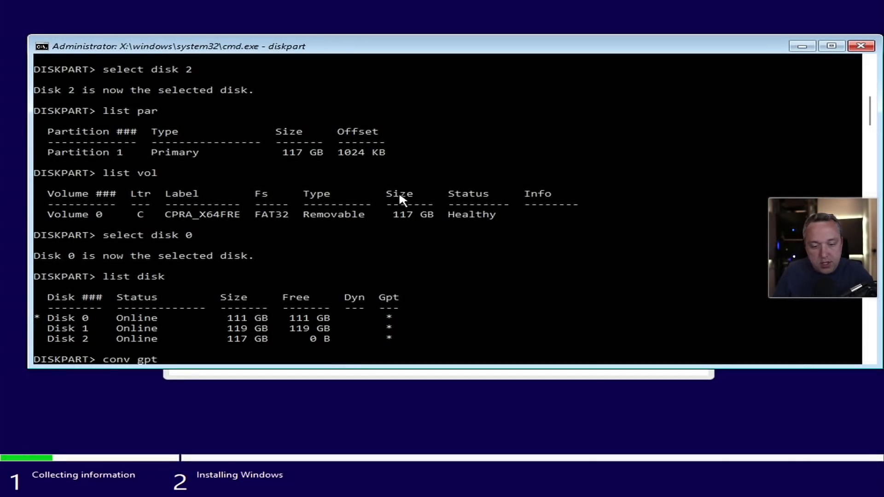
key(Return)
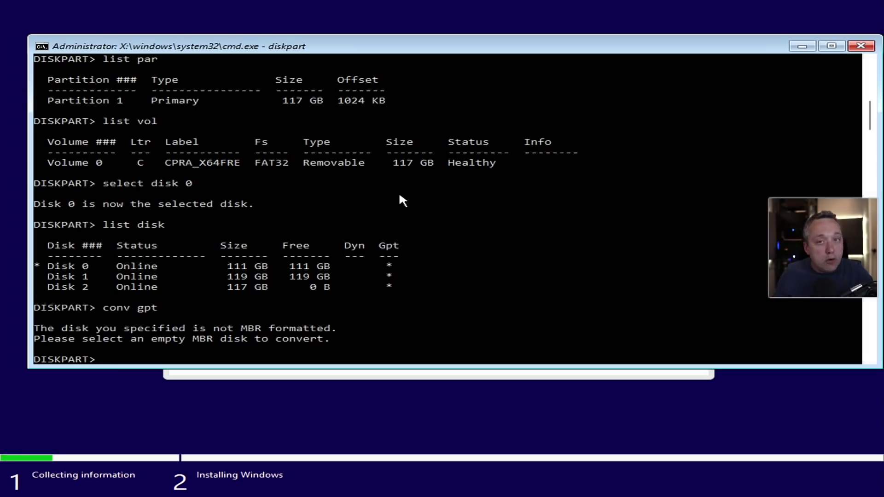
- Create a 512 MB EFI partition, quick-format it as FAT32, and assign it letter G
text(create pa)
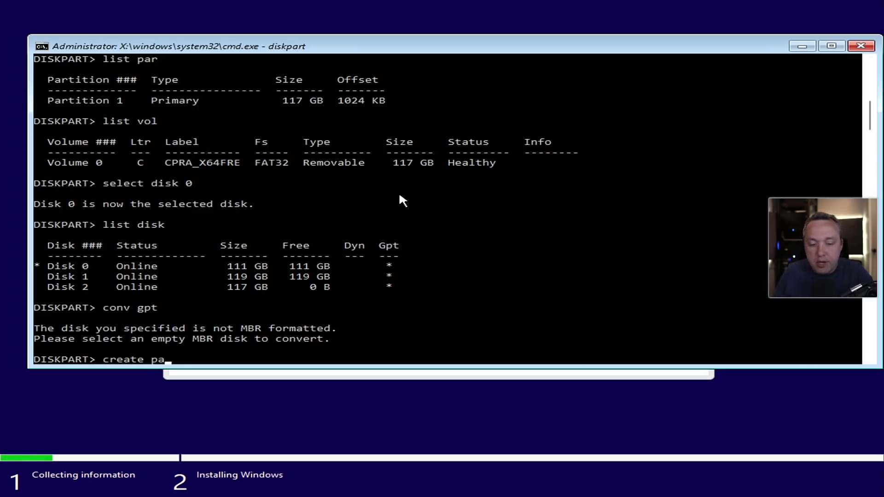
text(r efi size )
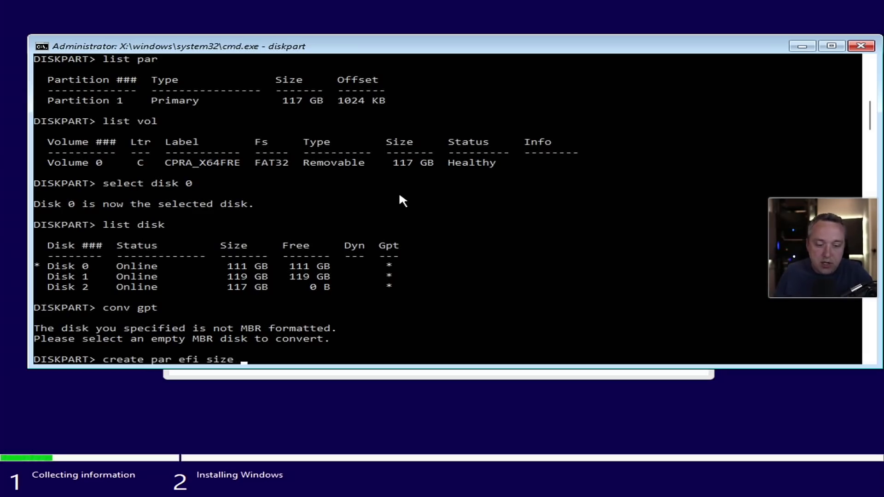
text(=)
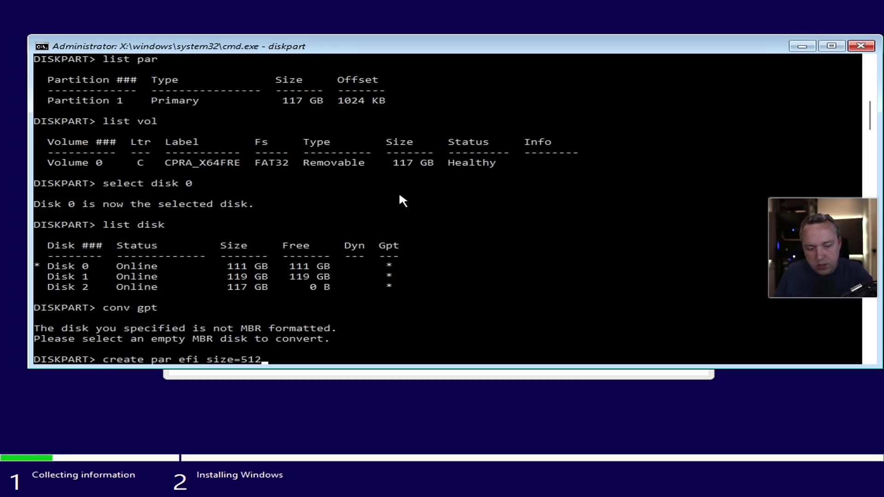
text(512)
key(Return)
text(format)
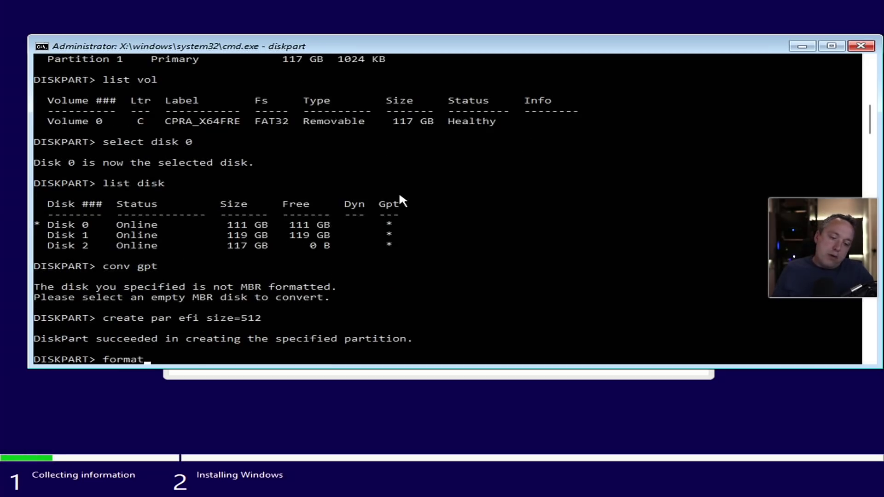
text( fs=32)
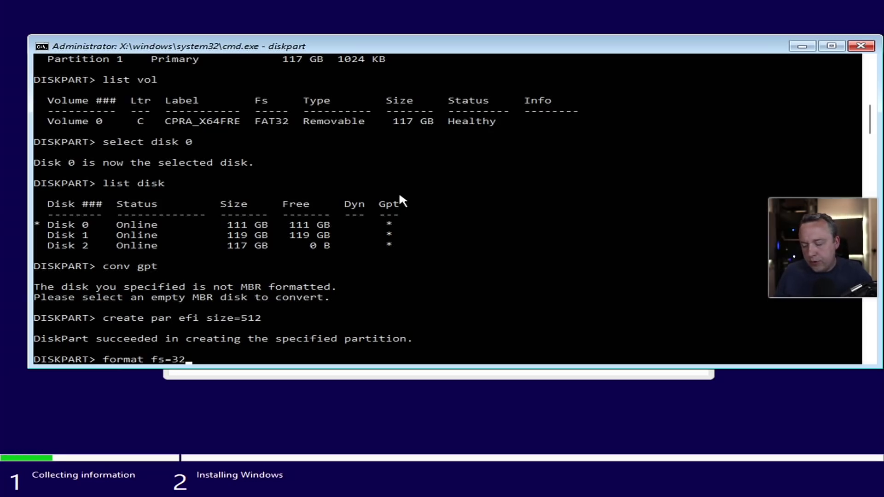
key(BackSpace)
text(fat32 quic)
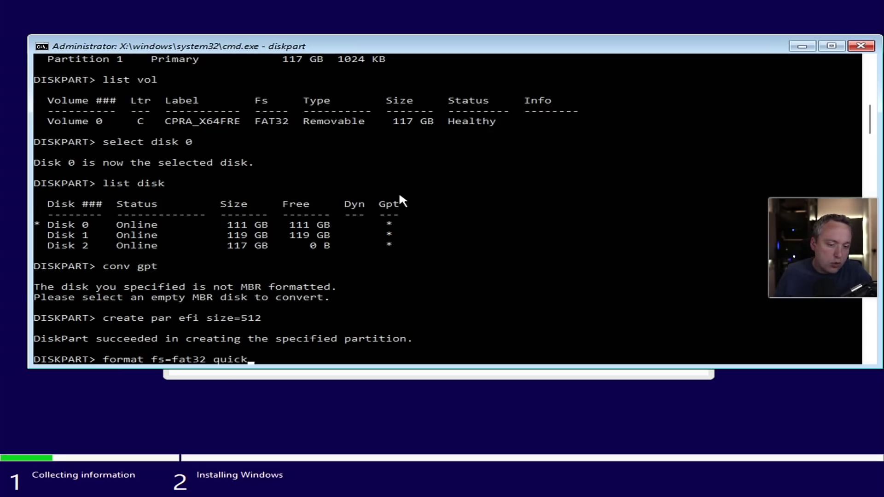
text(k)
key(Return)
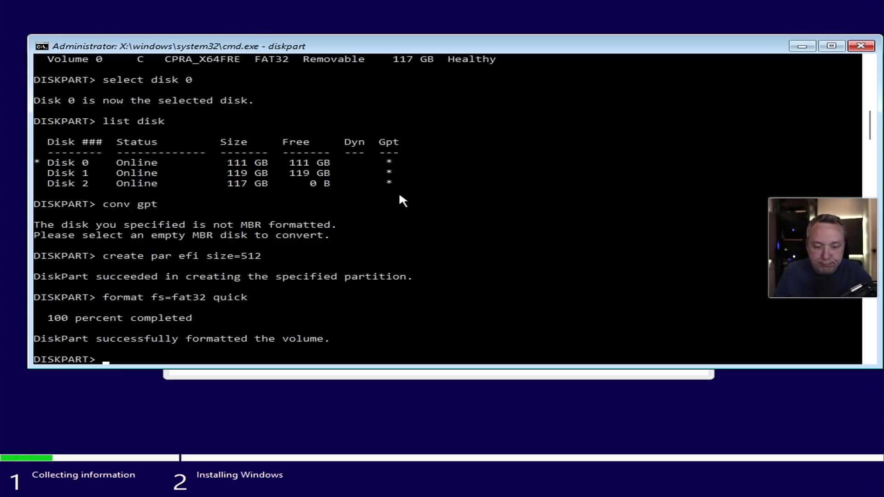
text(assign letter g)
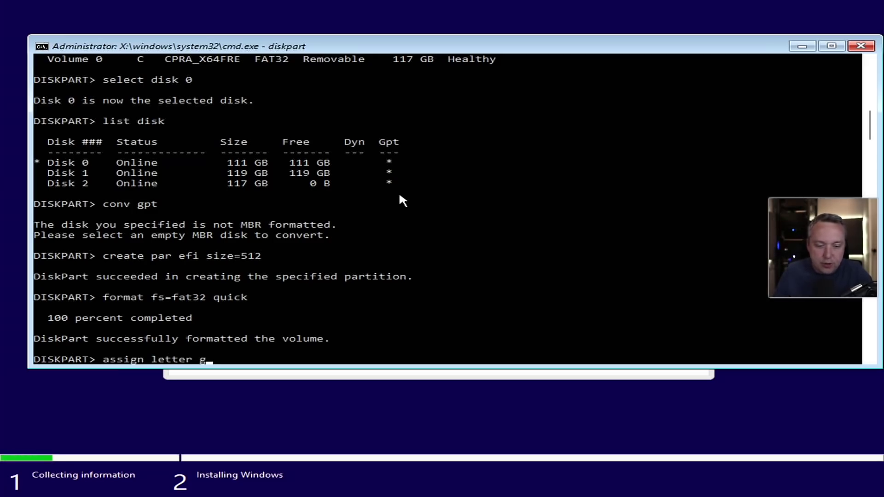
key(Return)
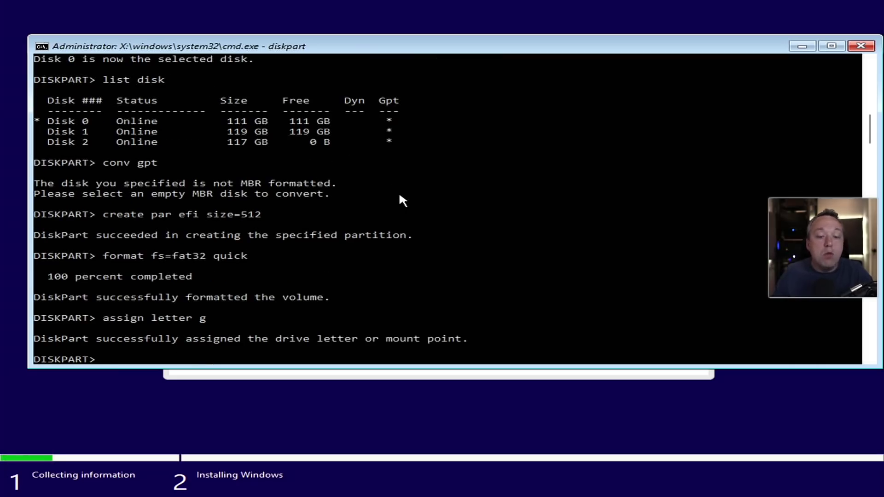
- Create and quick-format a primary partition, assign letter D after C fails, and exit diskpart
text(creat)
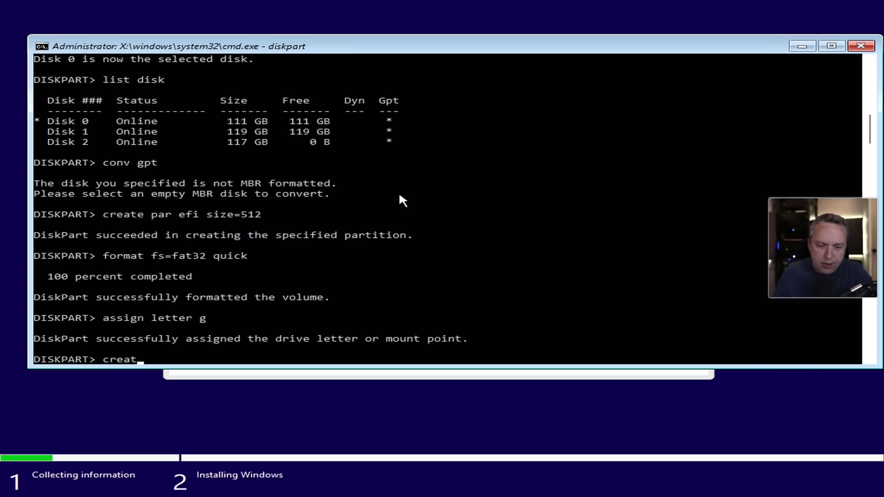
text(e par pri)
key(Return)
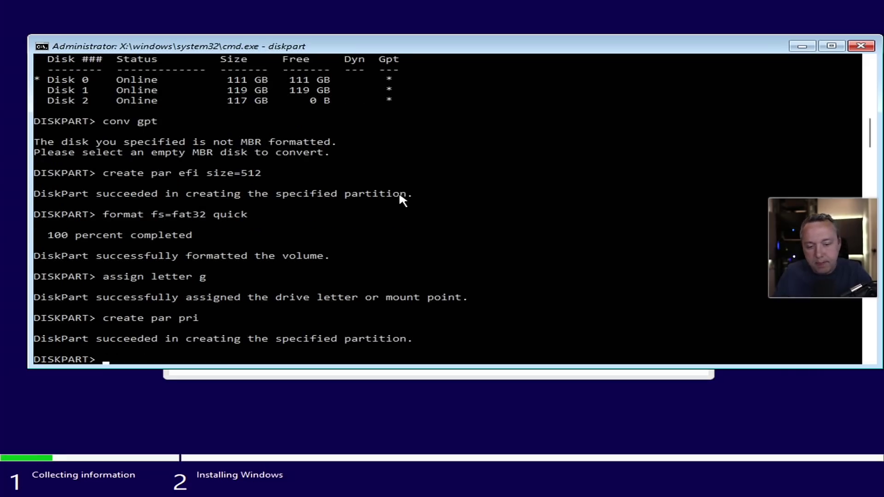
text(format quick)
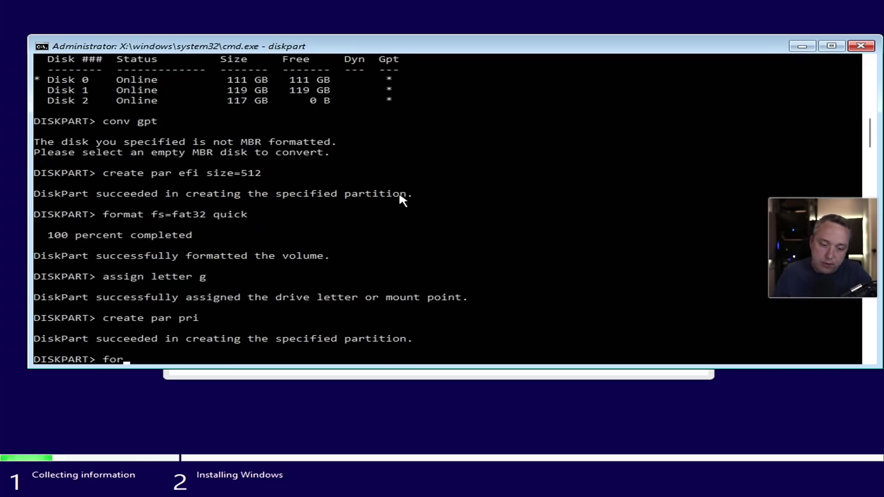
key(Return)
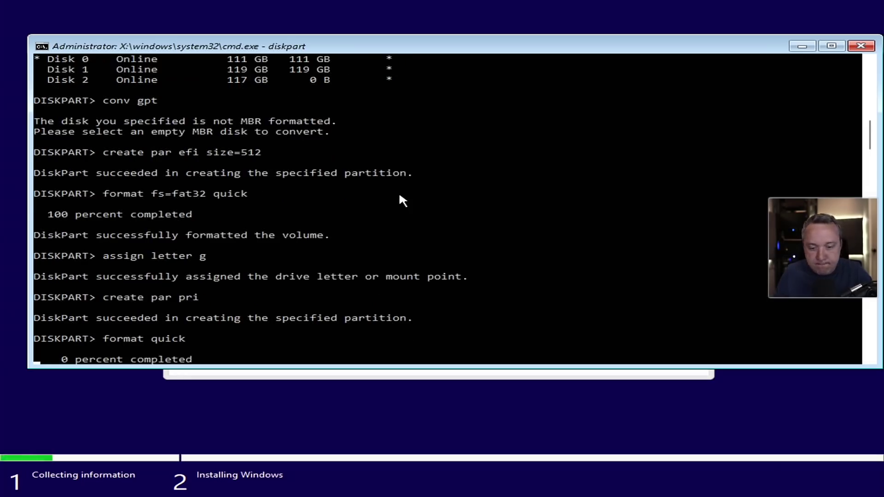
text(assign letter c)
key(Return)
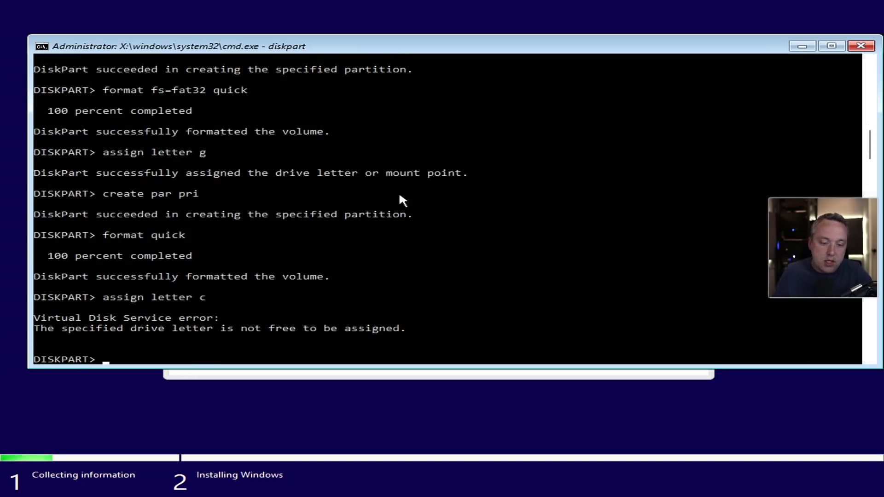
text(assign letter d)
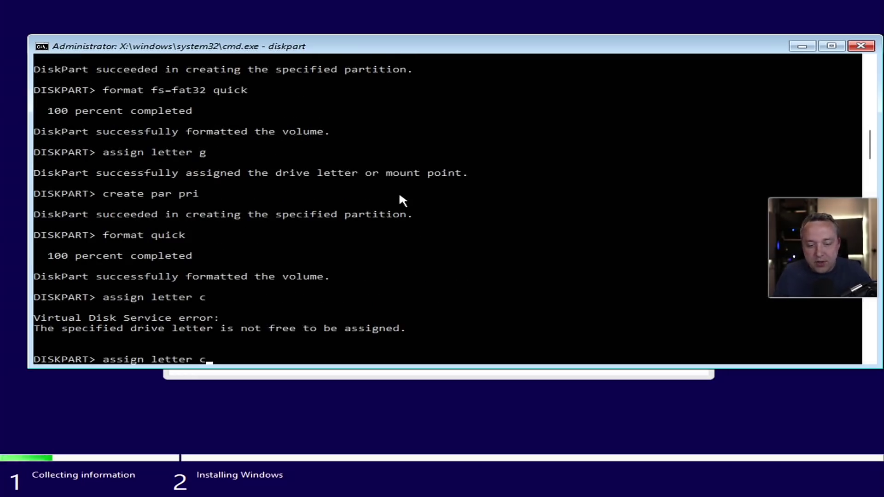
key(Return)
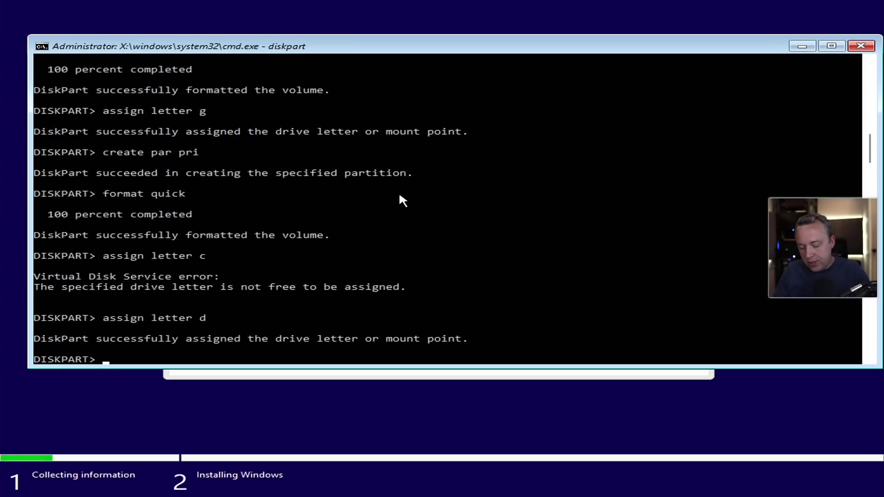
text(it)
key(Return)
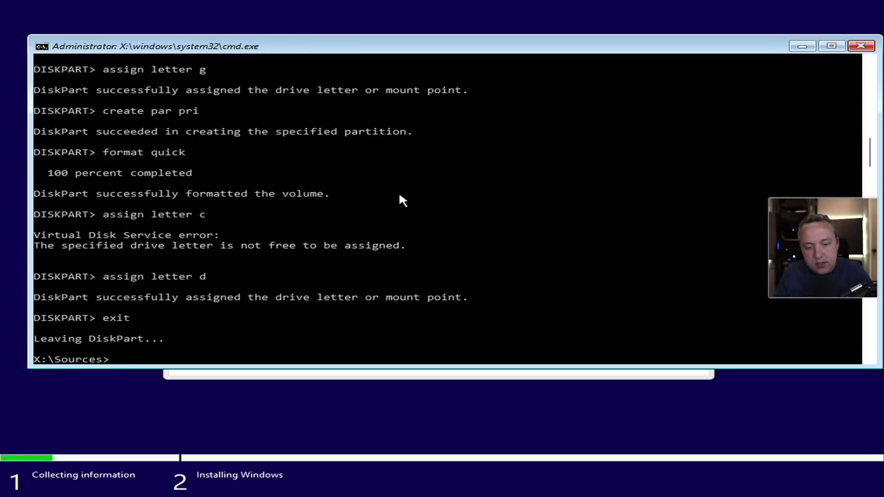
- List drive C's installer files and drive D's empty contents, finding no drive E
text(c:)
key(Return)
text(dir)
key(Return)
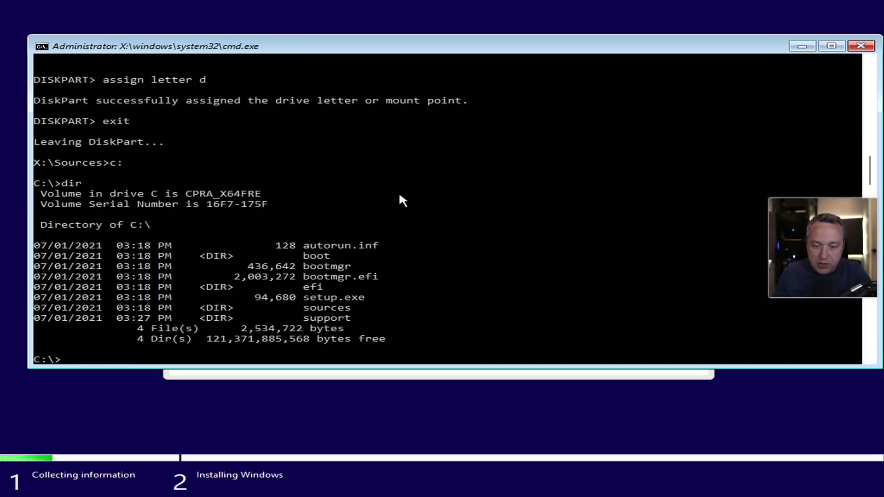
text(d:)
key(Return)
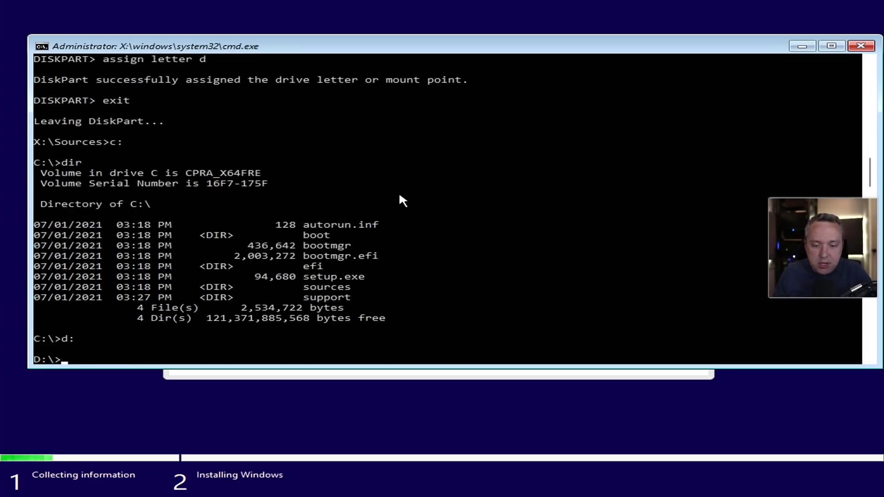
text(dir)
key(Return)
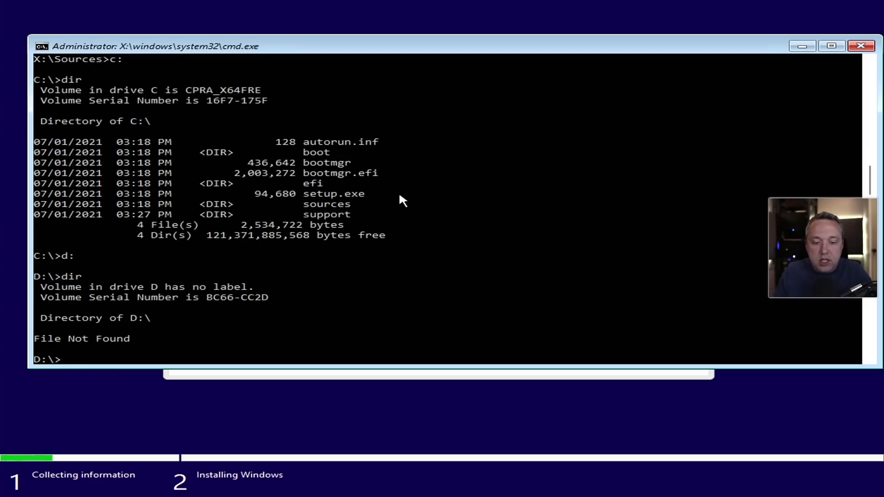
text(e:)
key(Return)
text(dir)
key(Return)
- Confirm drive G is empty, then return to drive D
text(f)
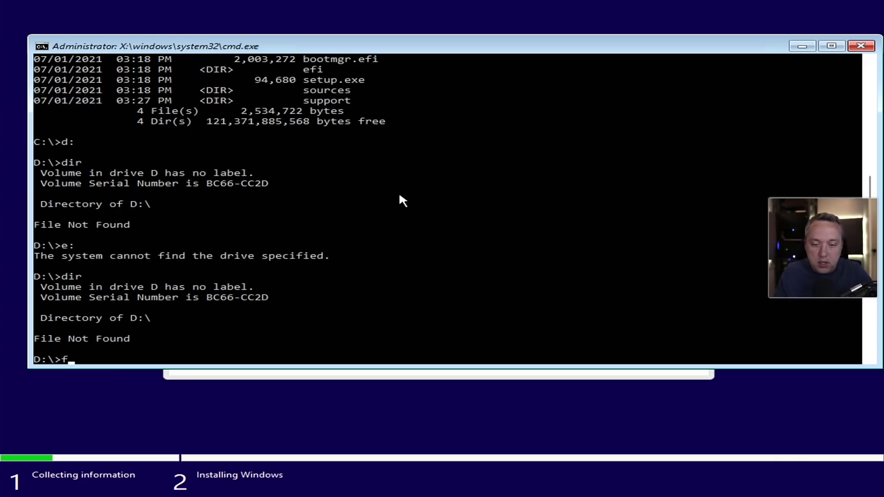
key(BackSpace)
text(g:)
key(Return)
text(d)
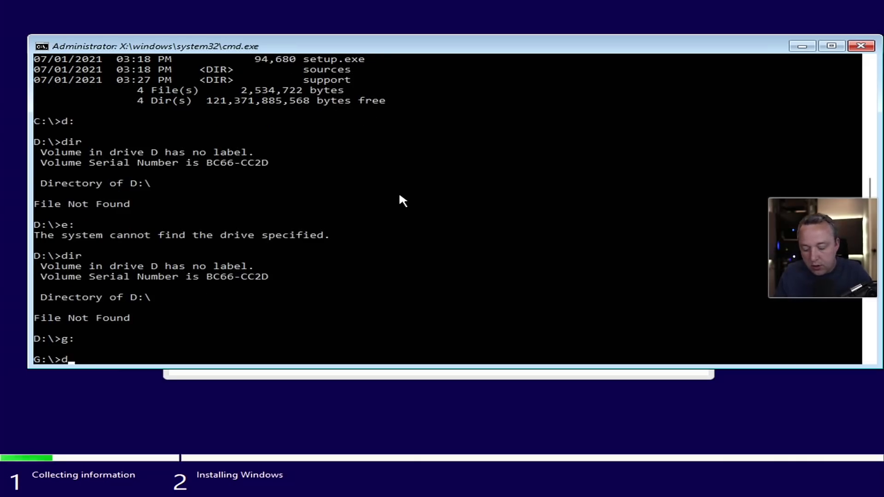
text(ir)
key(Return)
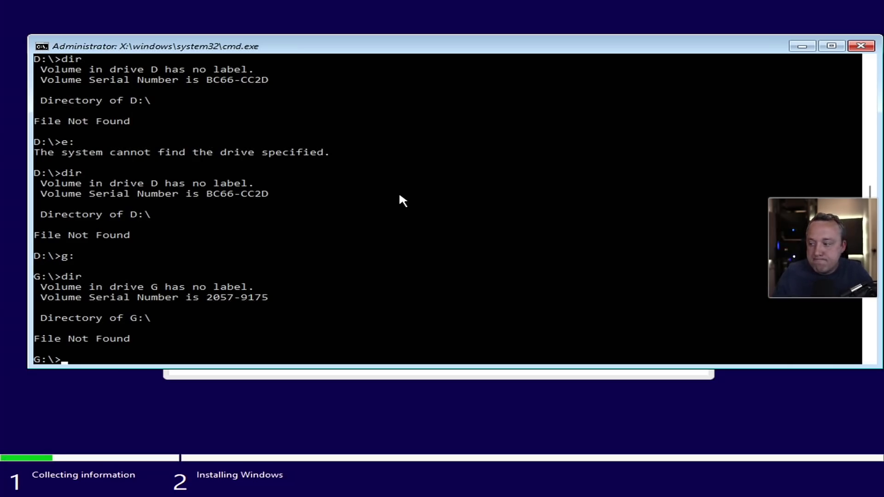
text(d:)
key(Return)
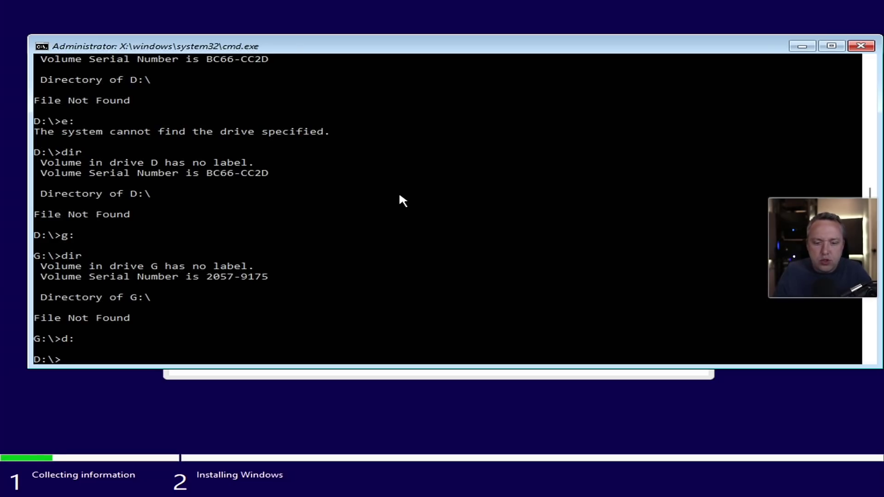
- Run DISM /Get-ImageInfo on c:\sources\install.wim, confirming index 1 is Windows 11 Pro
text(DISM )
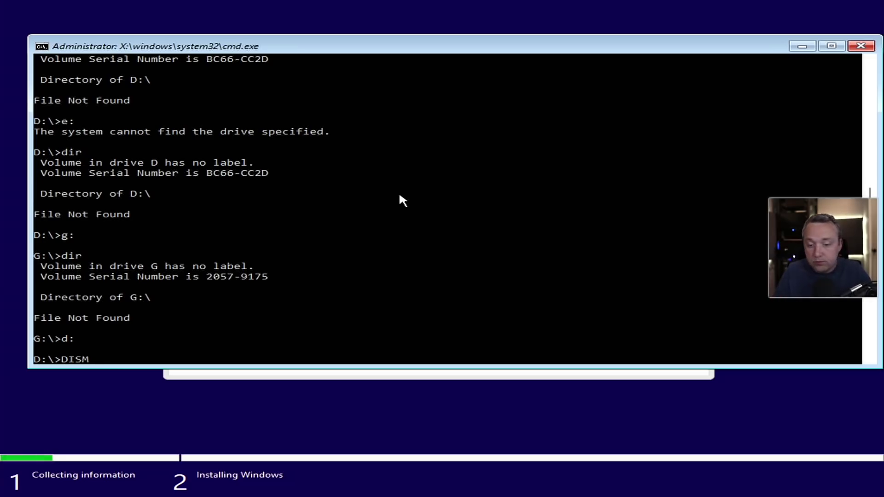
text(/Get-ImageIN)
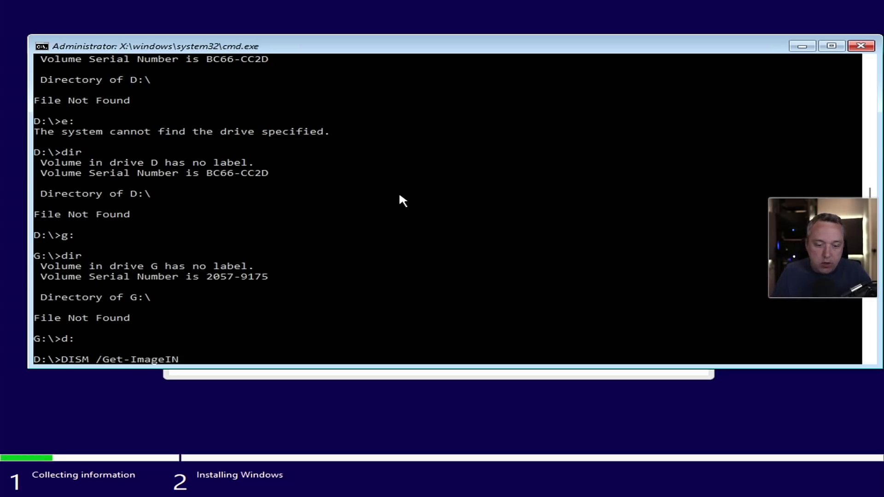
text(fo)
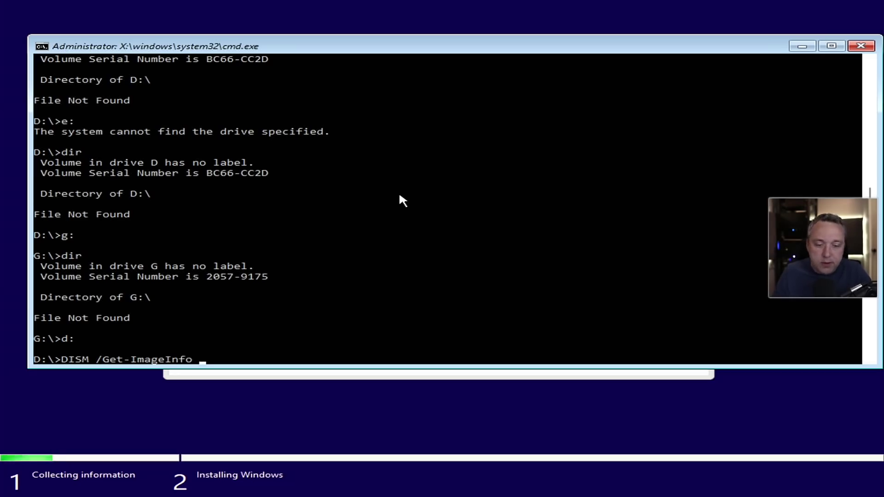
text( /imagfile)
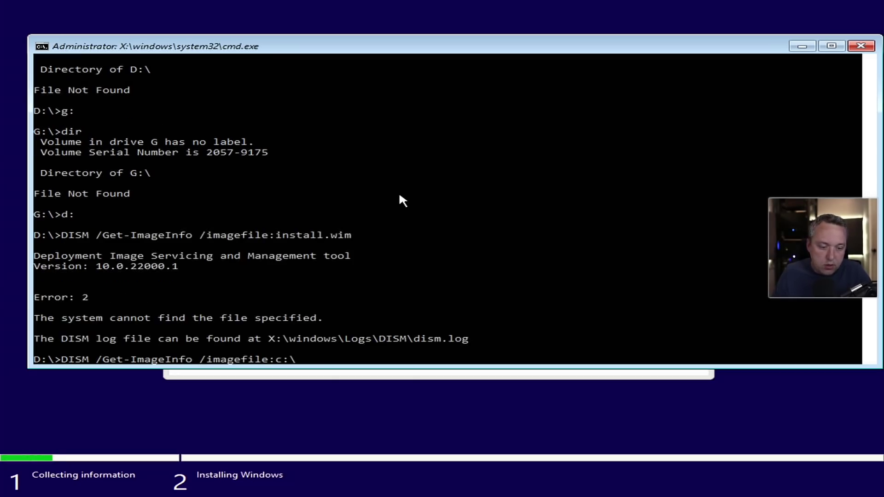
text(sour)
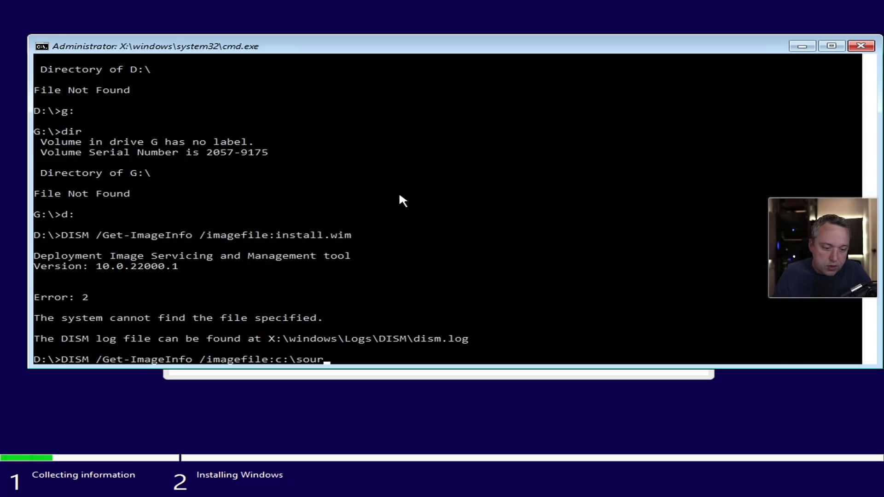
text(ces\instal)
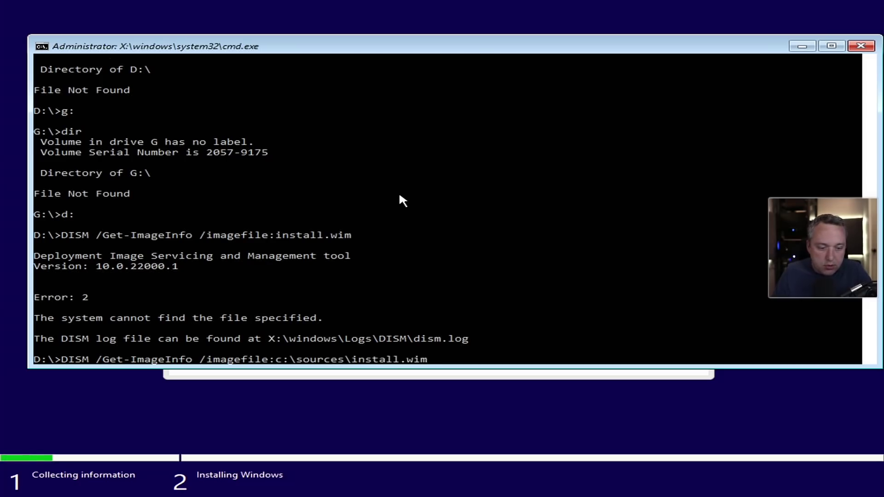
text(l.wim)
key(Return)
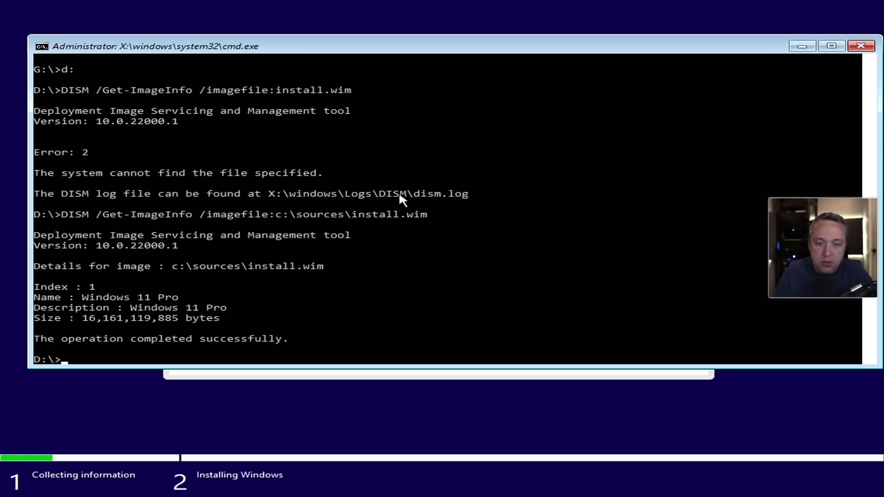
text(DISM)
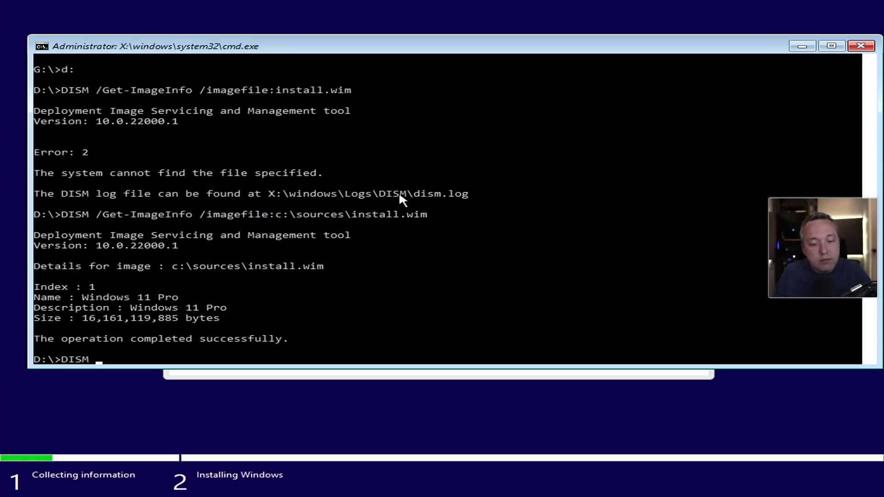
text( /ap)
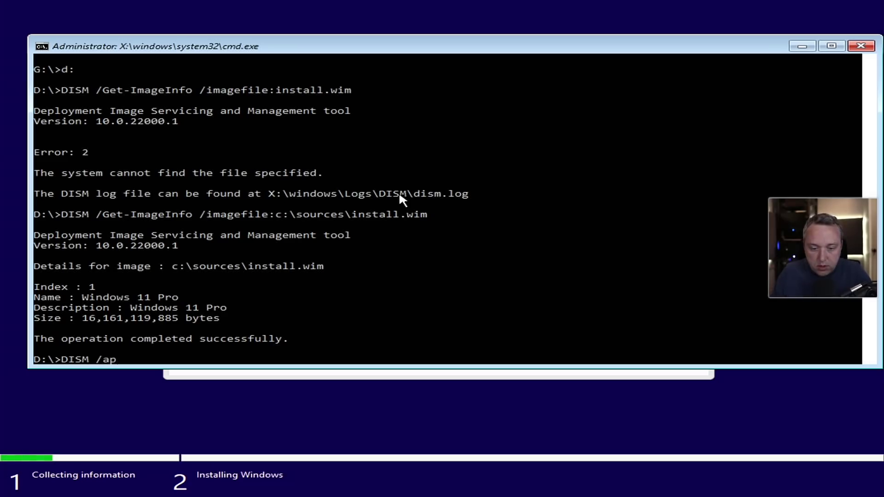
text(ply-image /image)
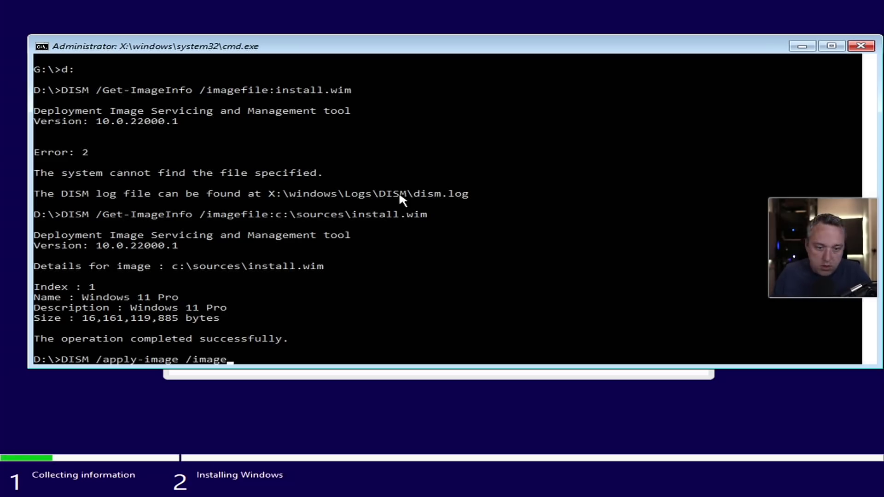
text(file:C)
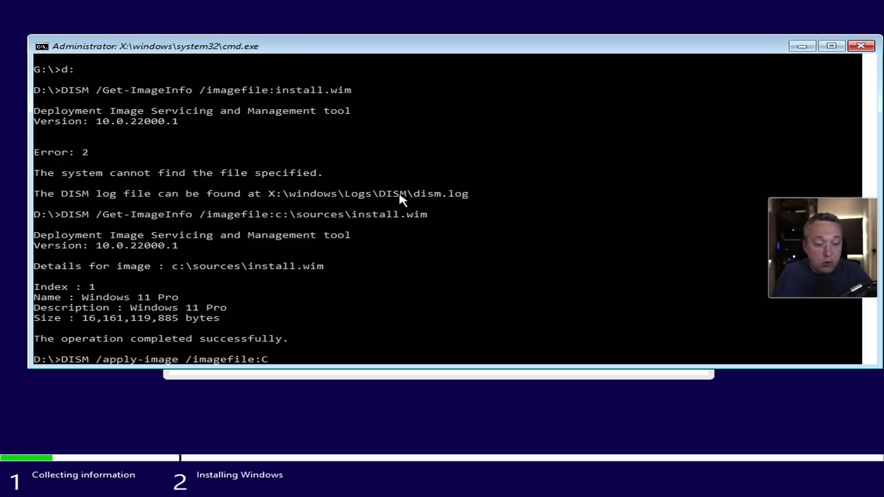
text(:\sources)
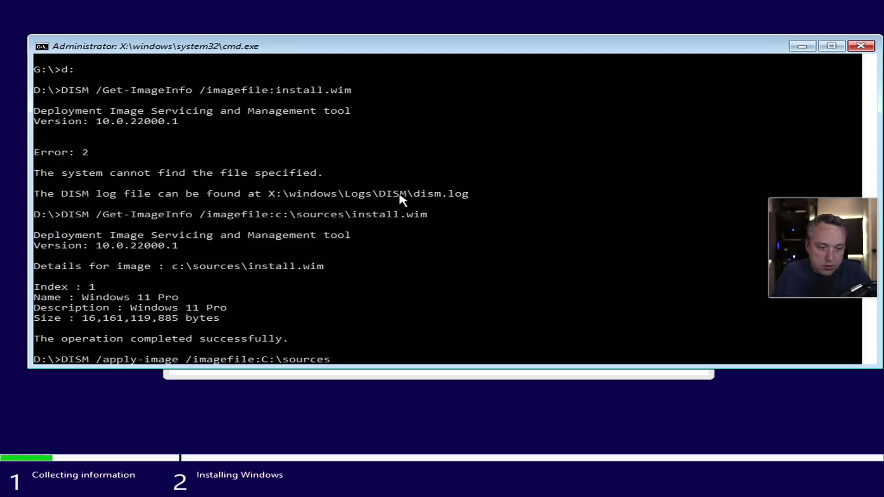
text(\install.wi)
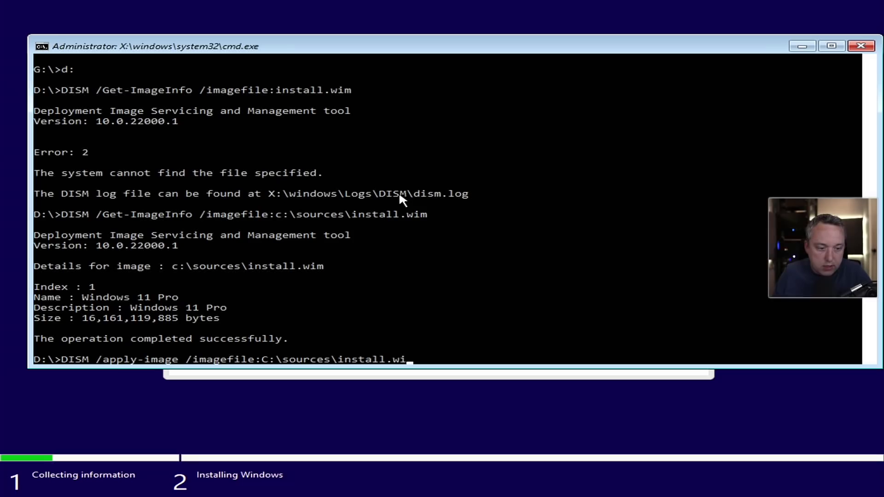
text(m /index)
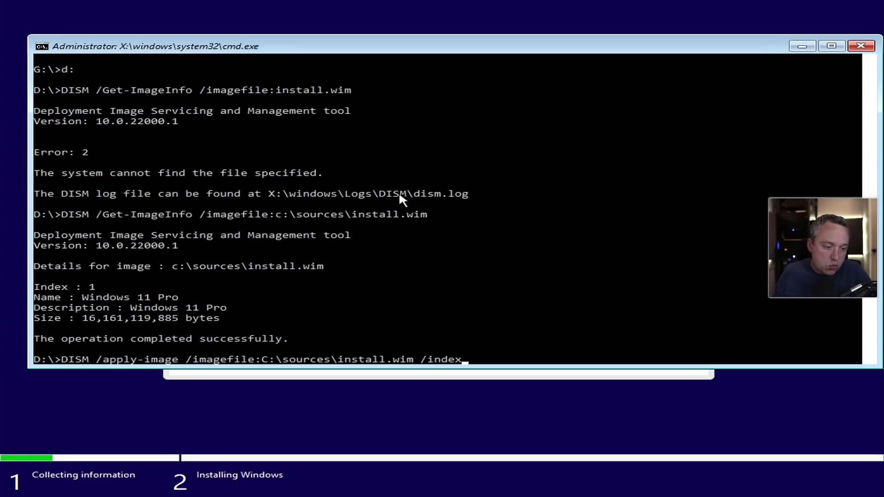
text(:1 /appl)
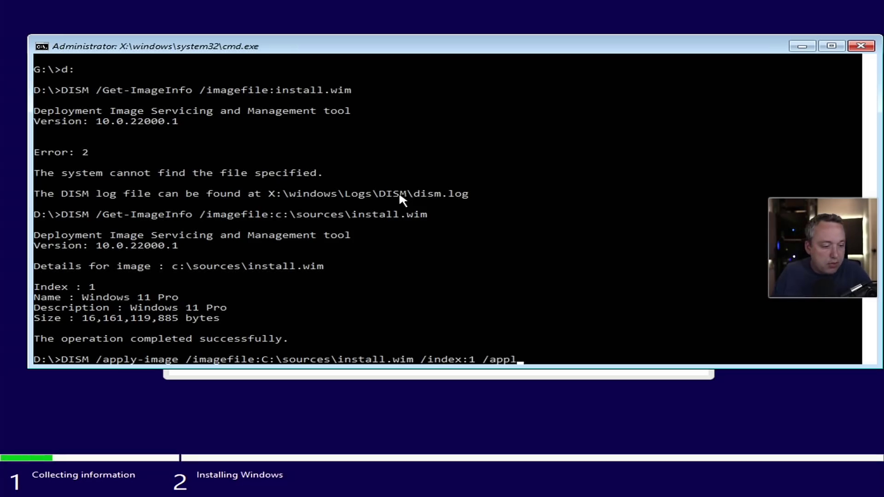
text(ydir d)
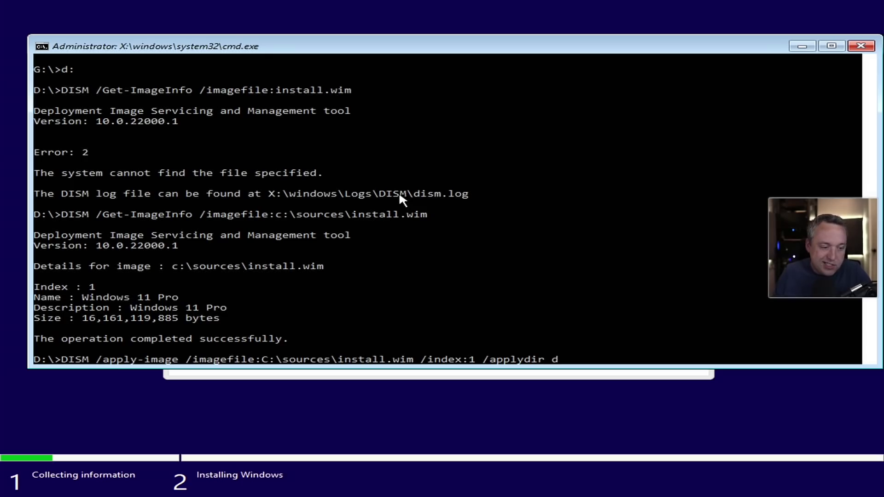
text(:\)
- Apply install.wim index 1 to D:\ with DISM, adding the missing /applydir colon after Error 87
key(Return)
key(Up)
key(BackSpace)
key(BackSpace)
key(BackSpace)
key(BackSpace)
text(:)
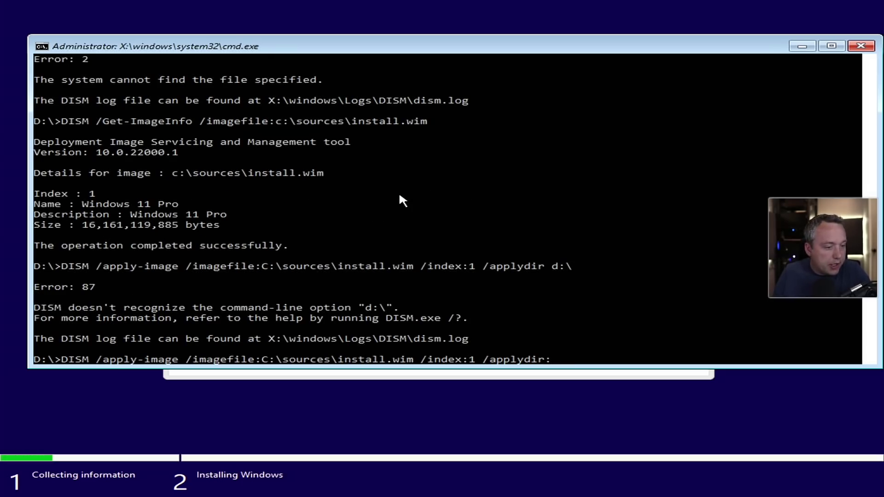
text(d:\)
key(Return)
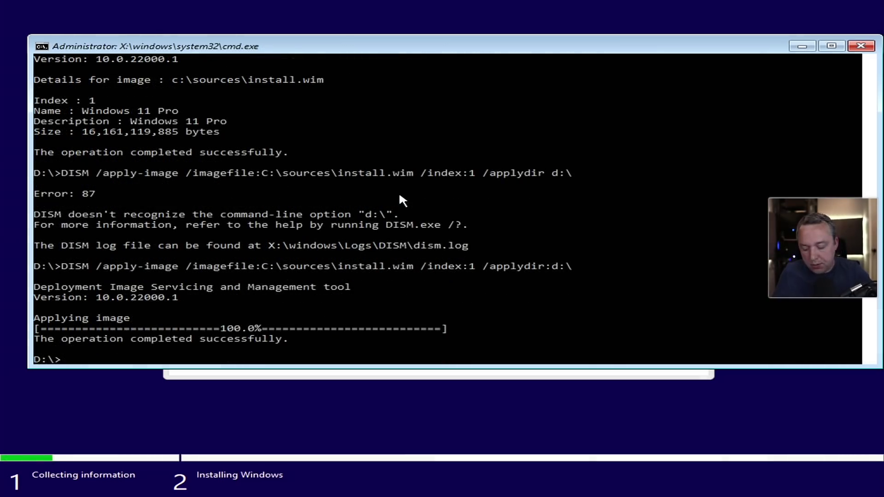
- Create boot files on G: with 'bcdboot d:\Windows /s G: /f ALL', then quit Windows Setup
text(r)
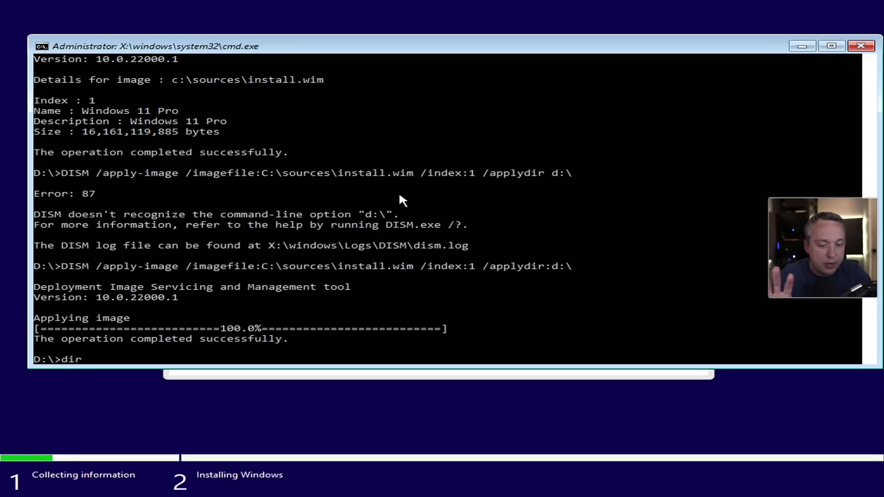
key(Return)
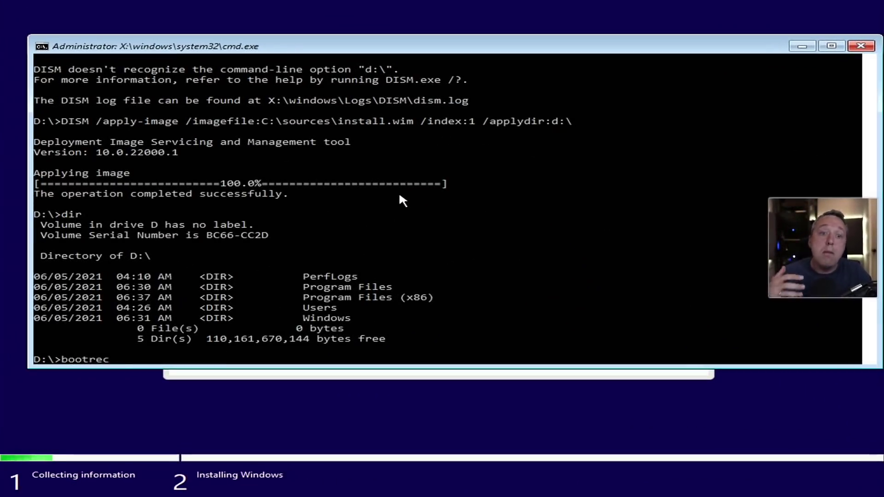
key(BackSpace)
key(BackSpace)
key(BackSpace)
key(BackSpace)
key(BackSpace)
key(BackSpace)
key(BackSpace)
text(cdboot)
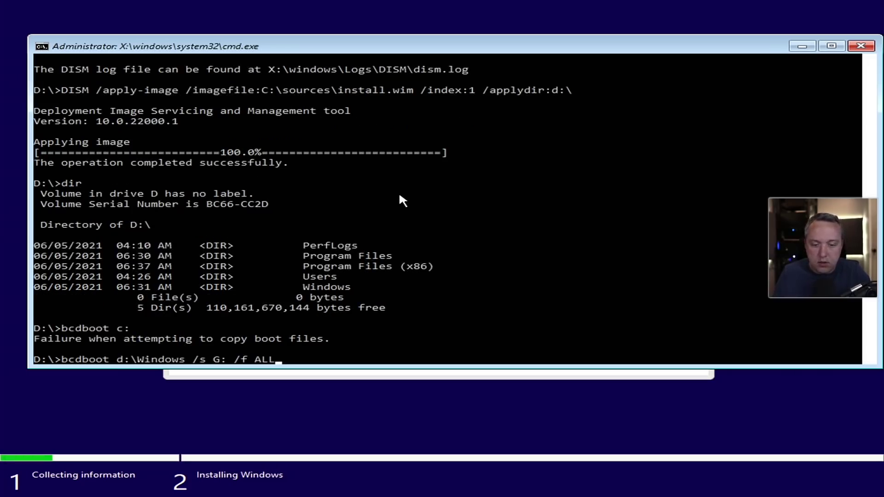
key(Return)
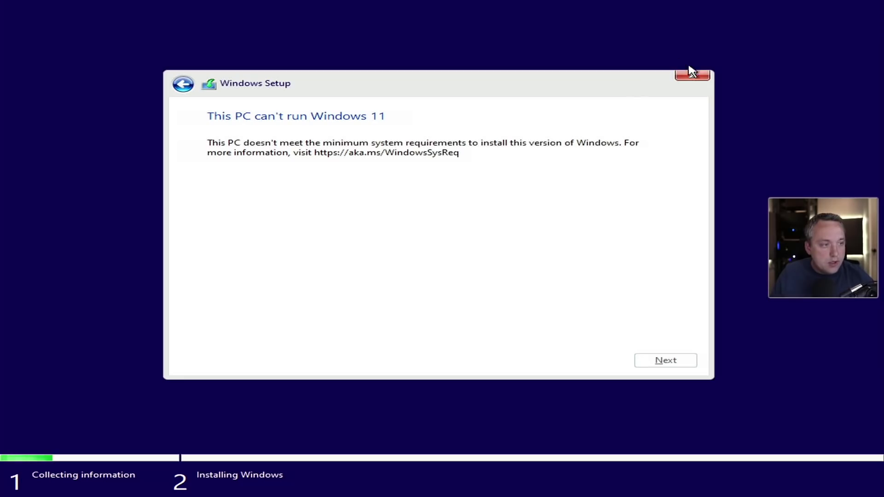
click(691, 74)
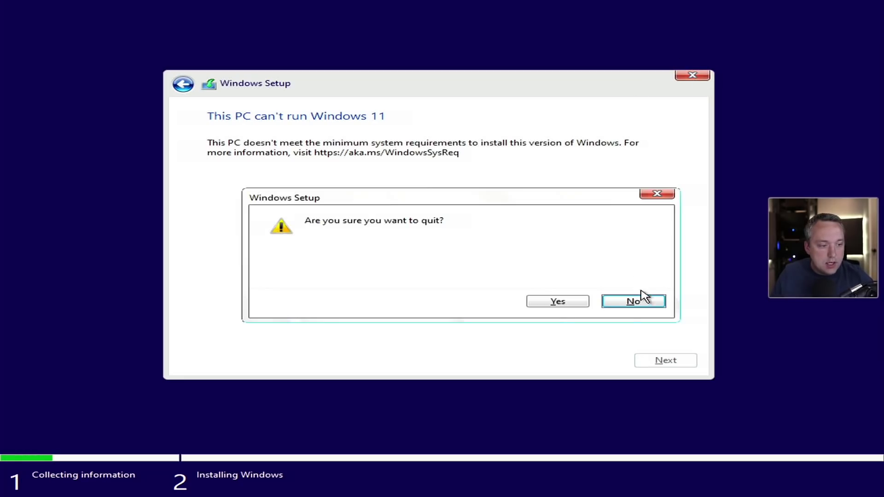
- Confirm quitting Setup, then choose an offline account under Sign-in options
click(548, 302)
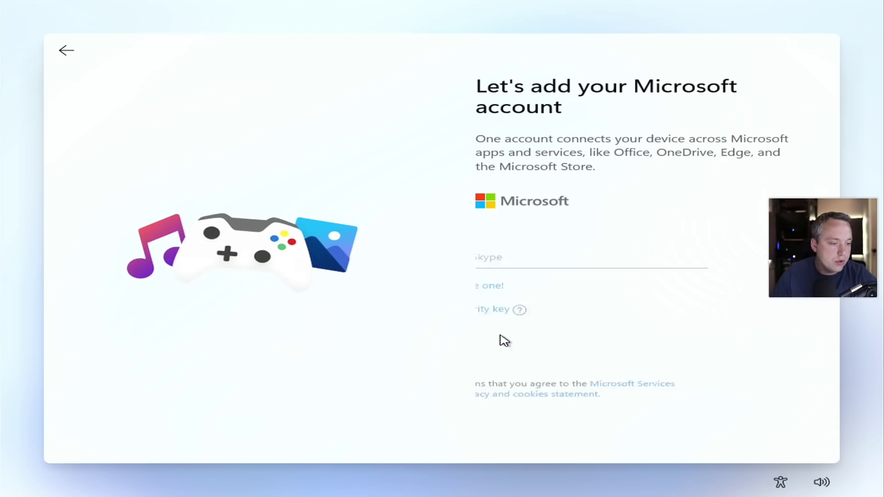
click(507, 310)
click(595, 322)
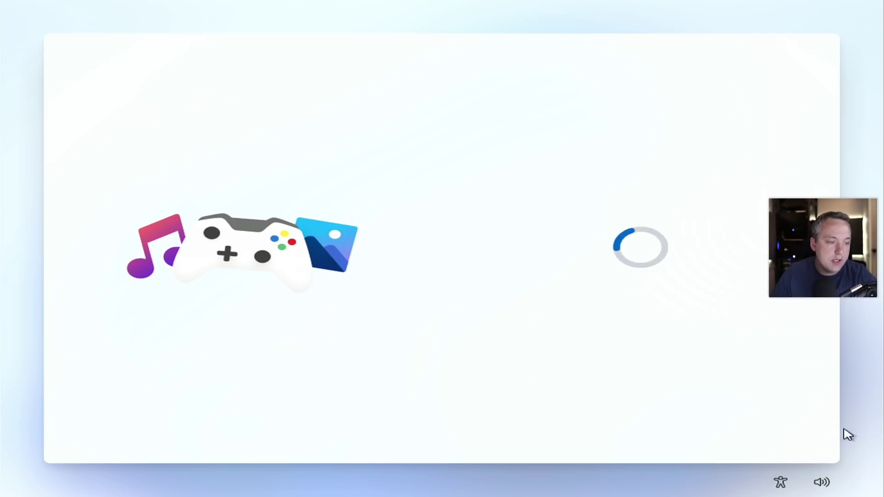
click(594, 420)
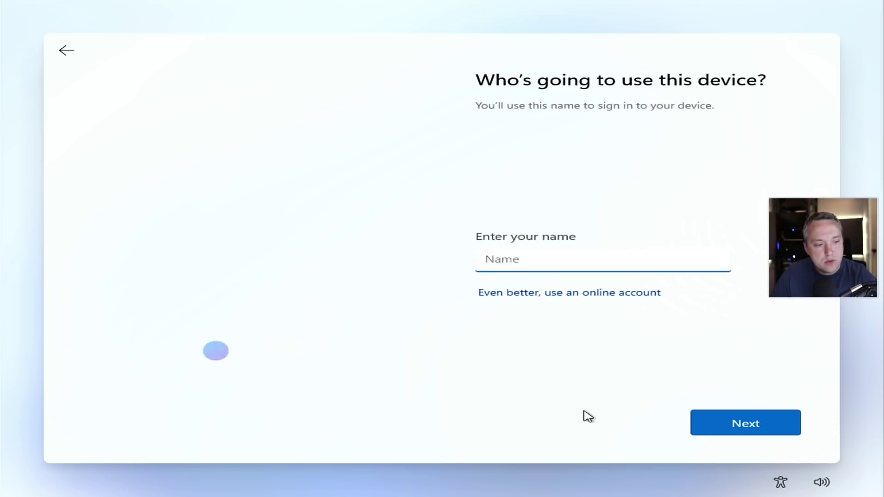
- Create the local account 'Test' with no password and accept the privacy settings
text(Test)
key(Return)
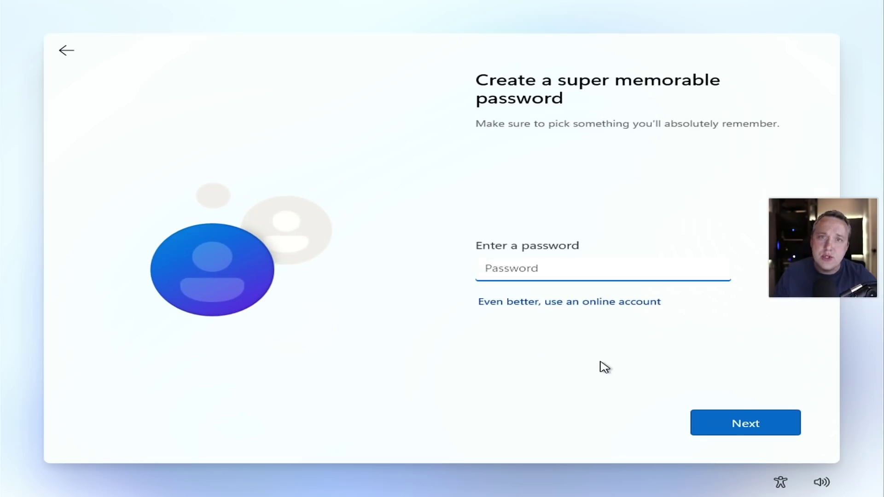
key(Return)
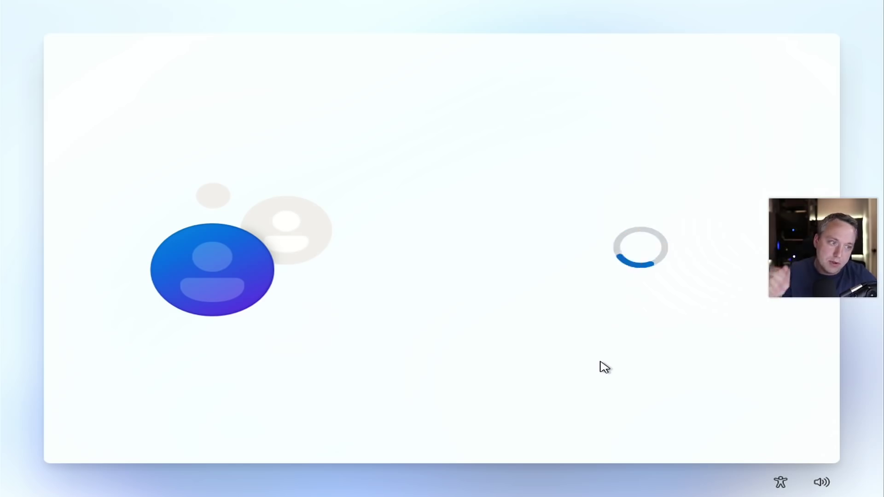
key(Return)
key(Return)
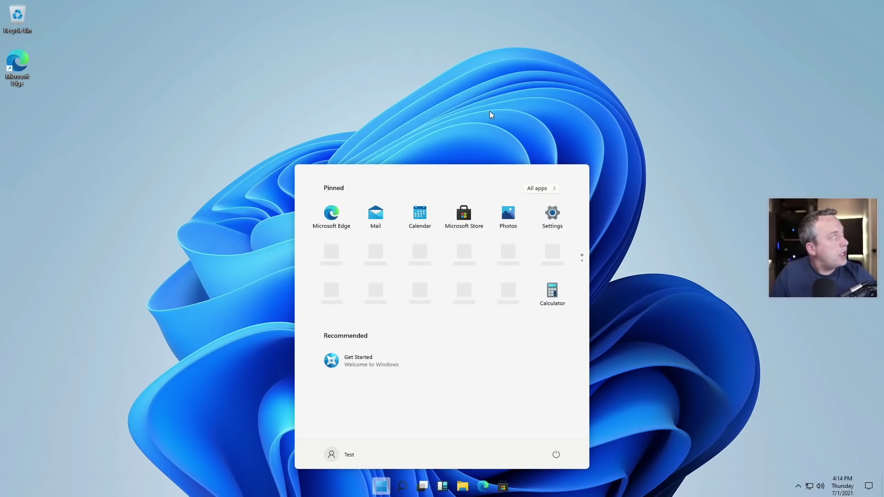
- Check Device Manager from the Start button's right-click menu, then close it
click(373, 491)
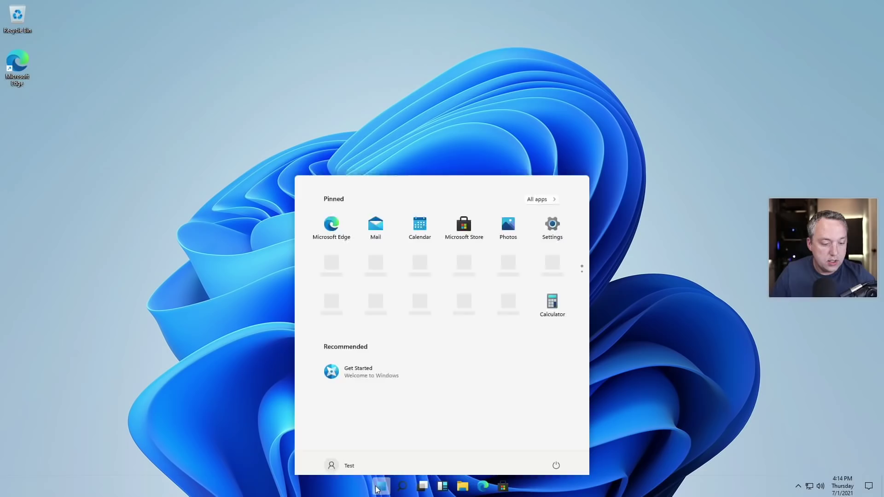
click(377, 492)
click(380, 493)
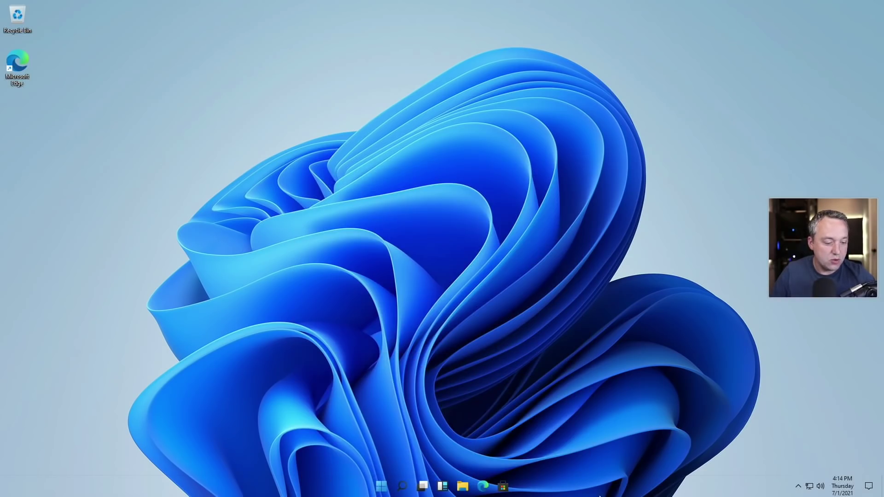
right_click(381, 487)
click(367, 283)
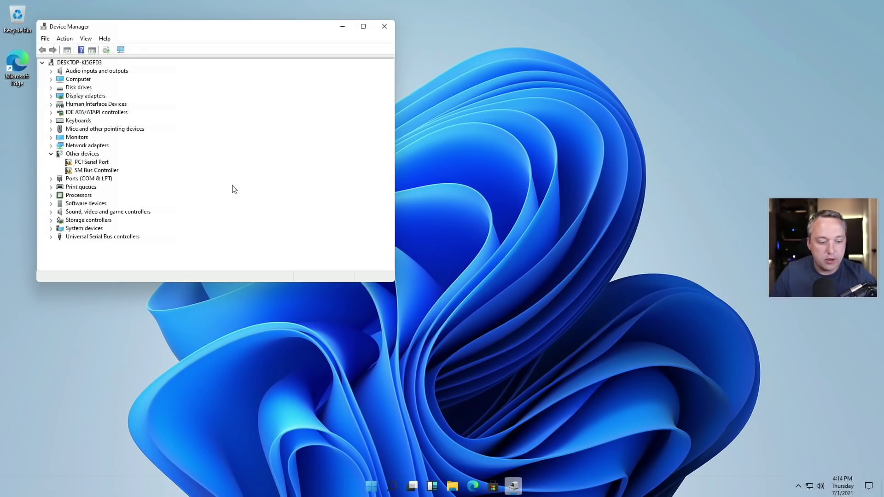
click(385, 26)
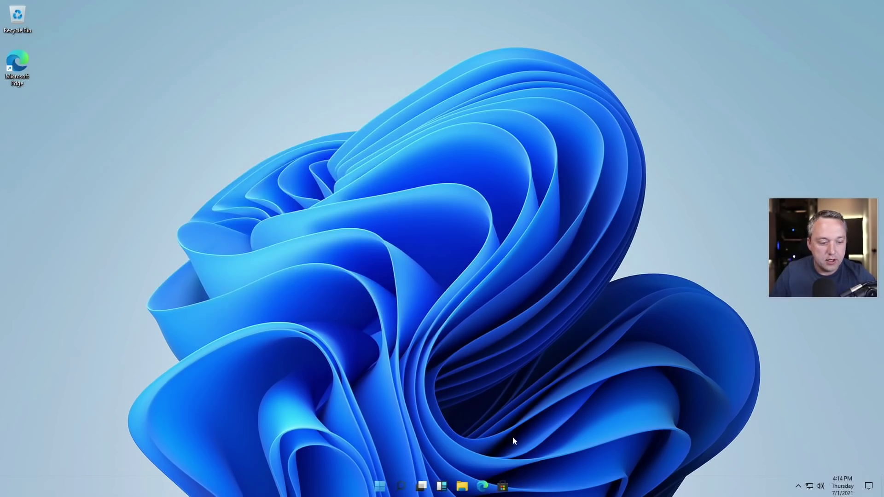
- Apply the lakeside desktop theme through Personalize, then open Settings on its home page
right_click(435, 302)
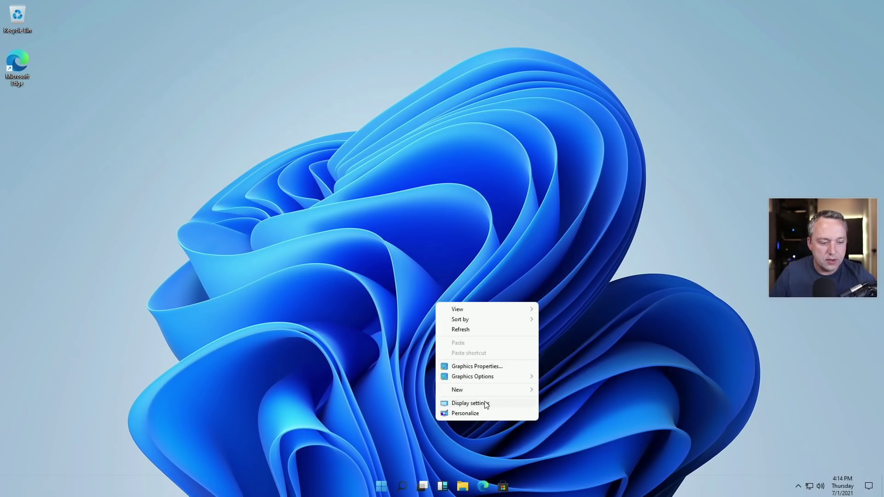
click(465, 414)
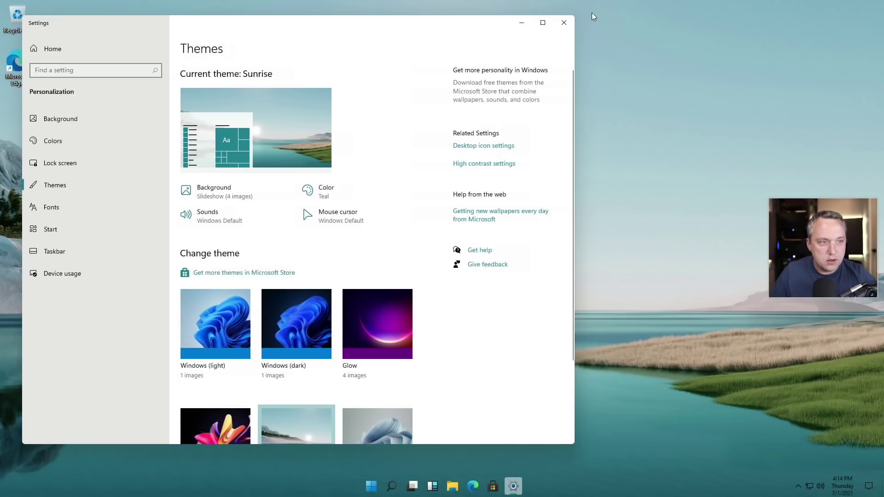
click(564, 22)
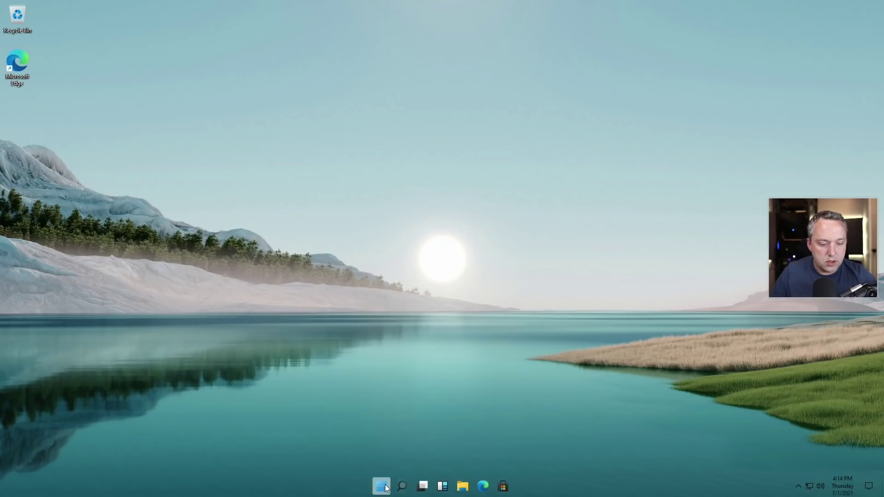
right_click(386, 489)
click(360, 391)
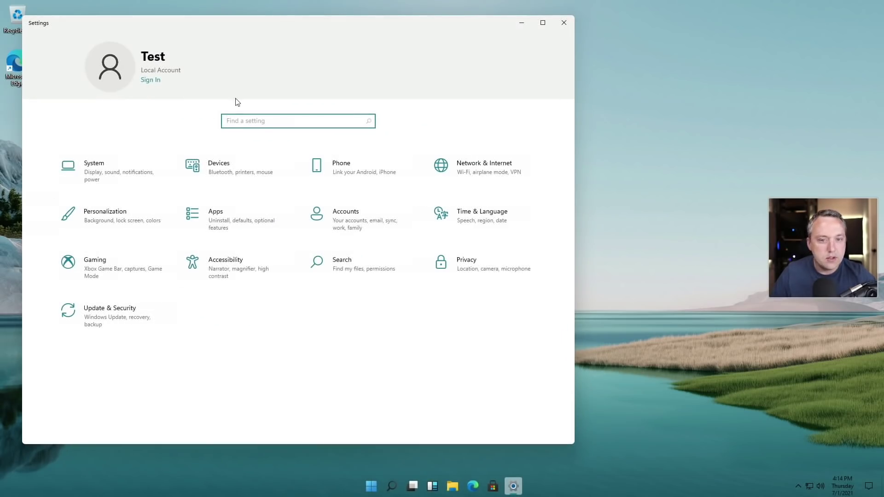
- Start downloading Windows updates and confirm Windows 11 Pro, OS Build 22000.1 with winver
click(124, 322)
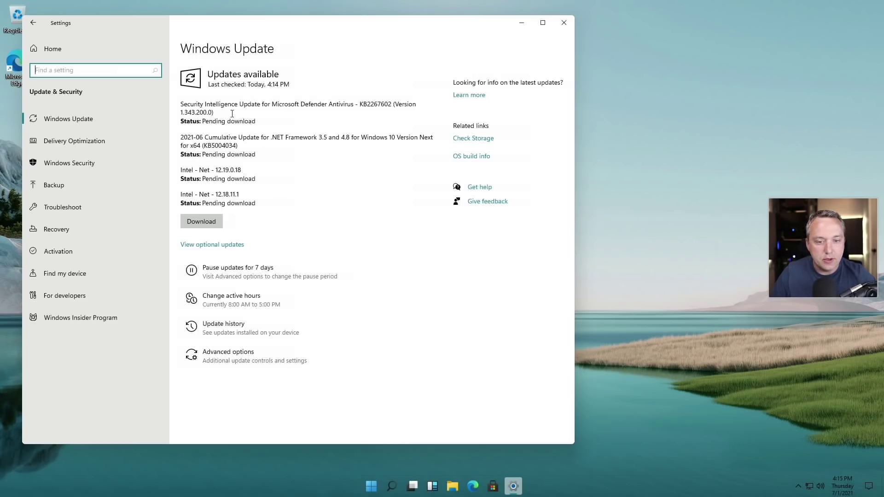
click(201, 222)
right_click(371, 486)
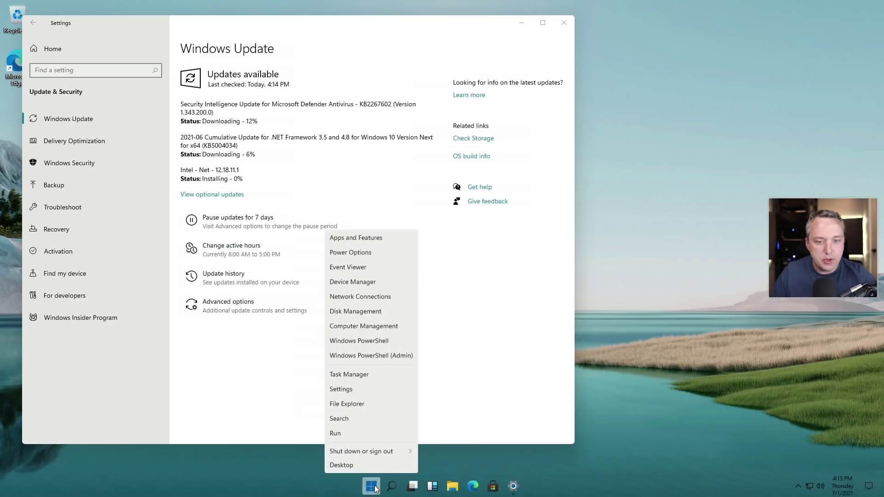
click(367, 432)
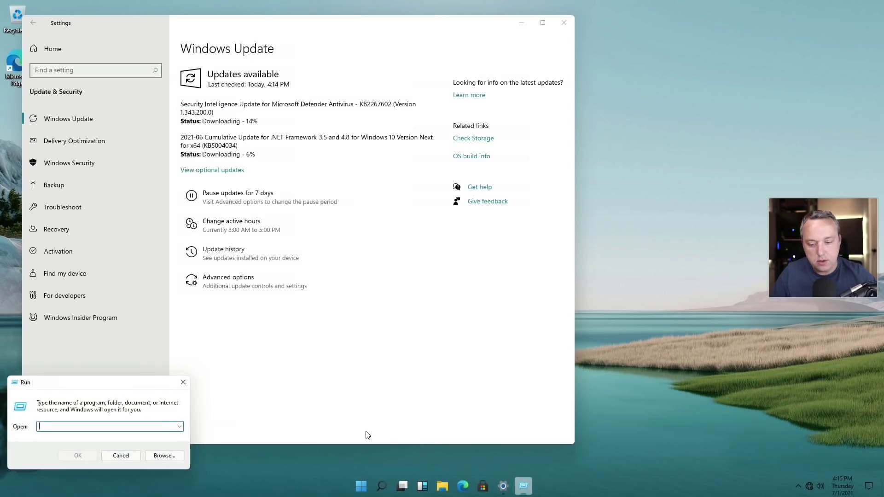
text(winver)
key(Return)
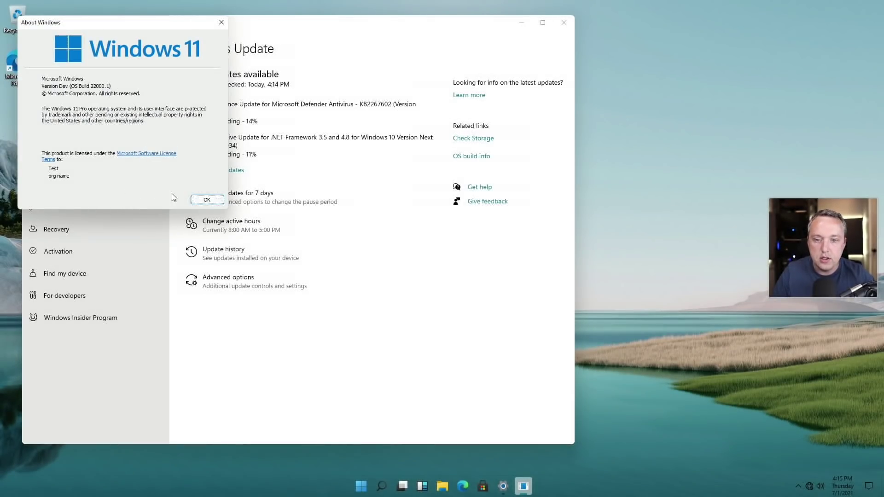
click(207, 200)
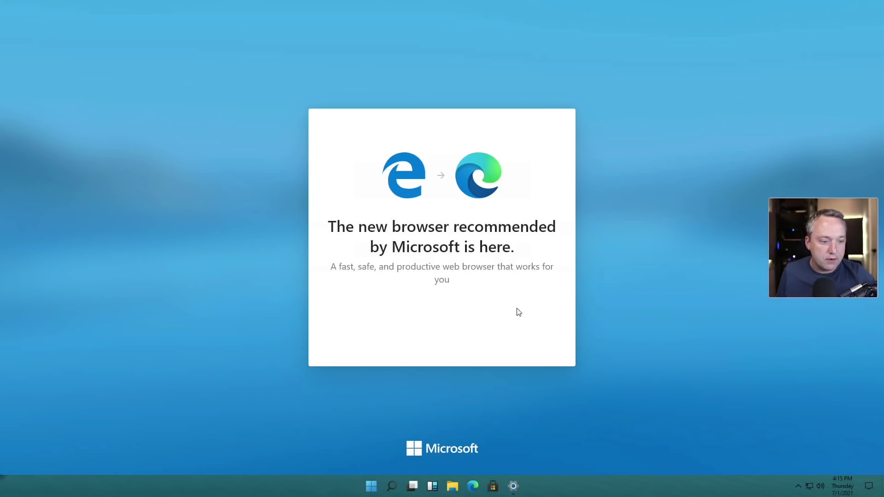
- Open File Explorer, move it toward the top-left, then close it to return to Edge
click(453, 486)
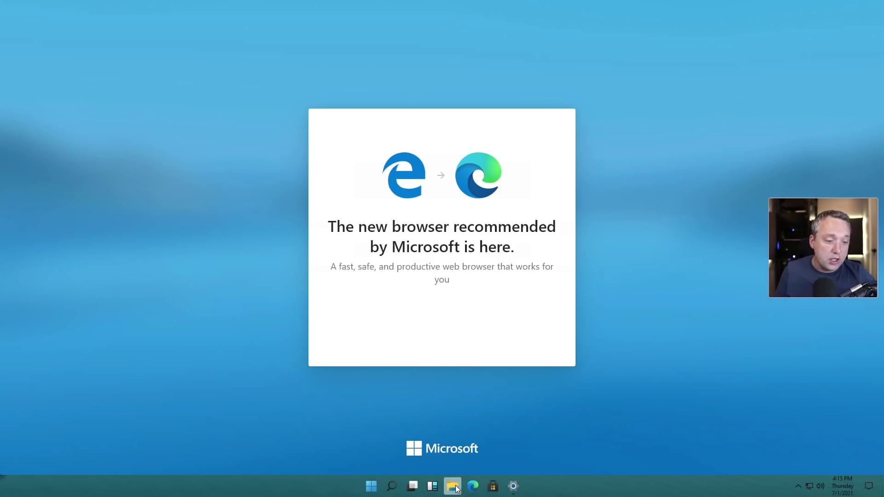
drag(406, 102, 415, 74)
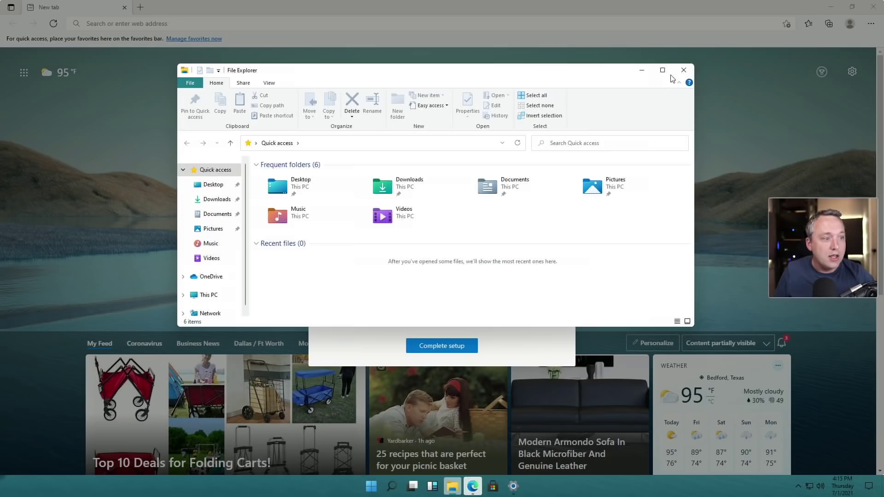
click(683, 70)
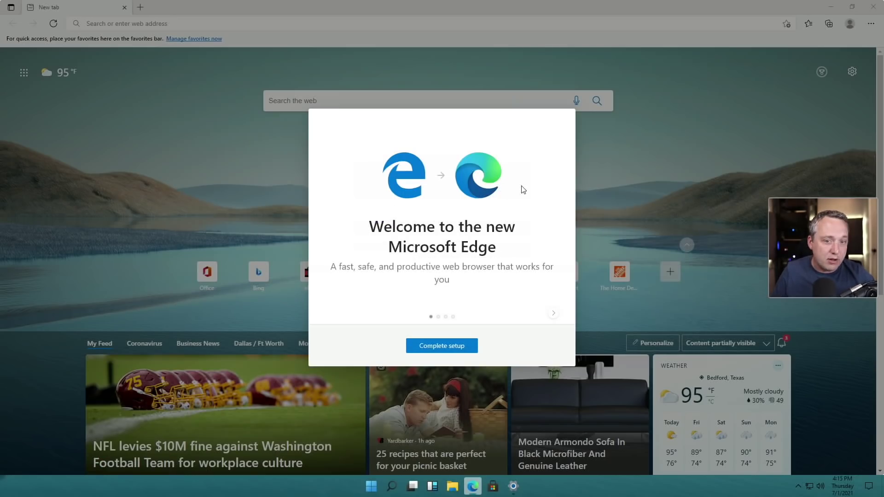